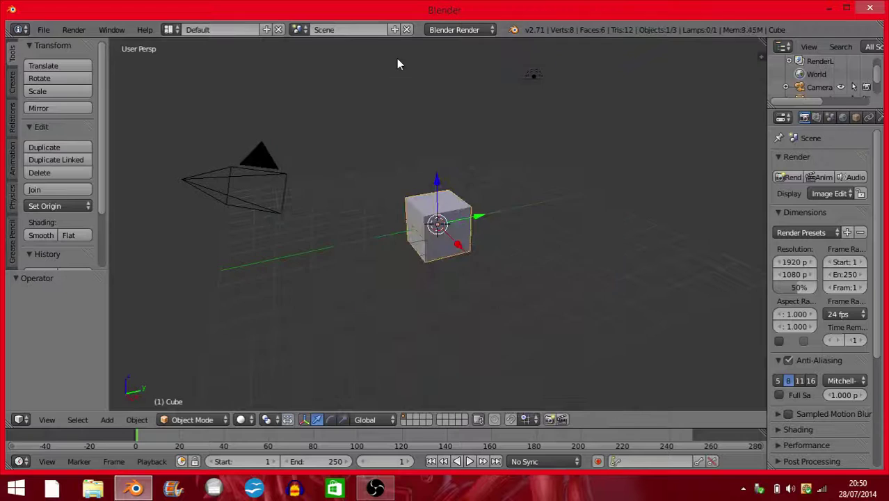
- Open the Dromaeosaur.blend file from the Home folder on drive F
{"action": "left_click", "coordinate": [43, 29]}
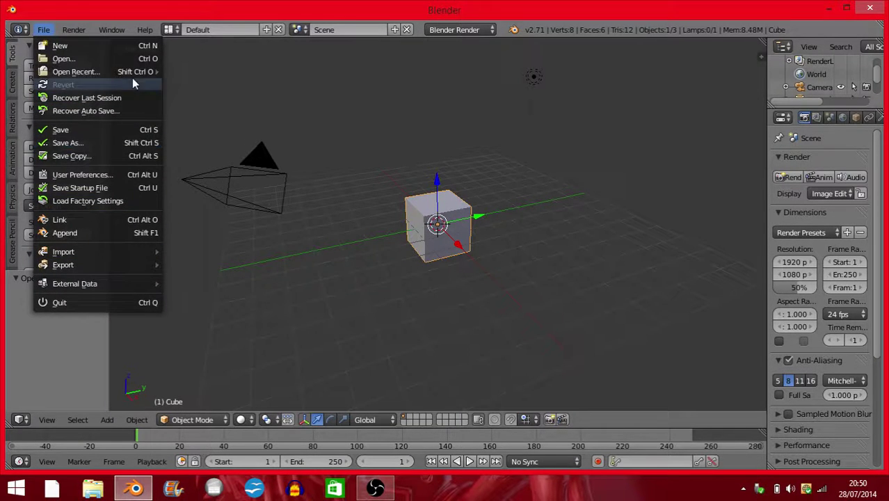
{"action": "left_click", "coordinate": [104, 58]}
{"action": "left_click", "coordinate": [55, 290]}
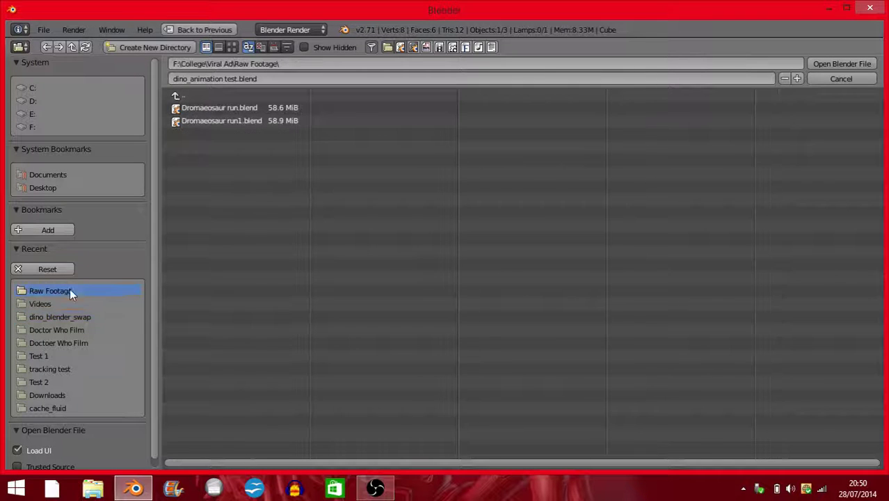
{"action": "left_click", "coordinate": [175, 97]}
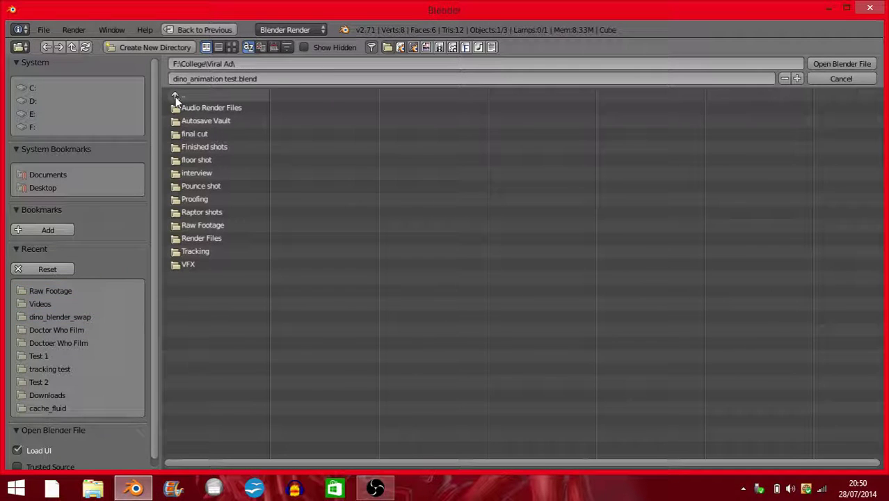
{"action": "left_click", "coordinate": [176, 97]}
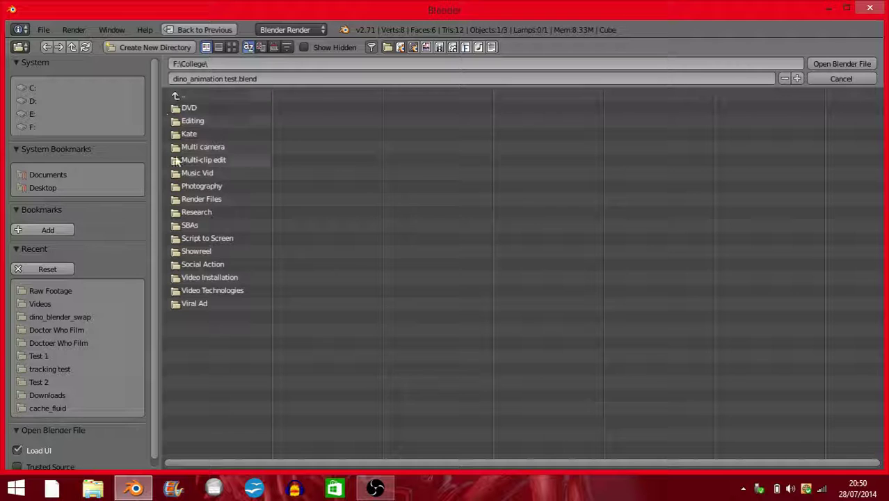
{"action": "left_click", "coordinate": [176, 96]}
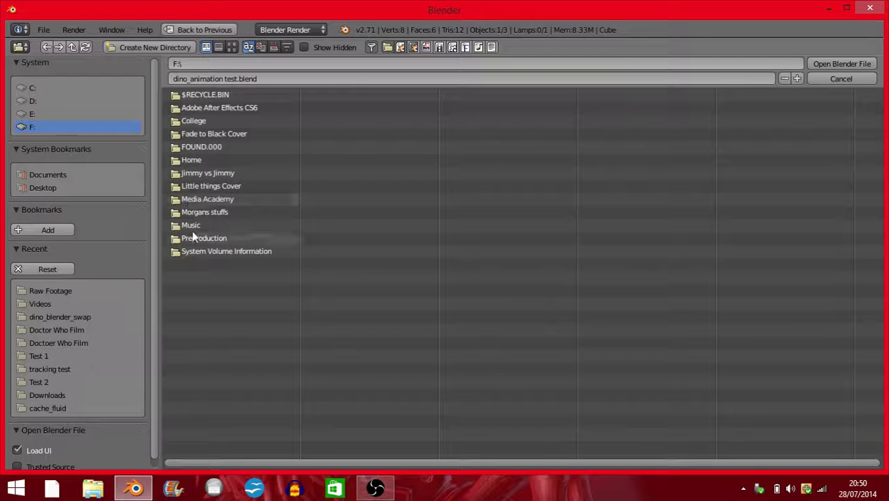
{"action": "left_click", "coordinate": [209, 161]}
{"action": "left_click", "coordinate": [212, 187]}
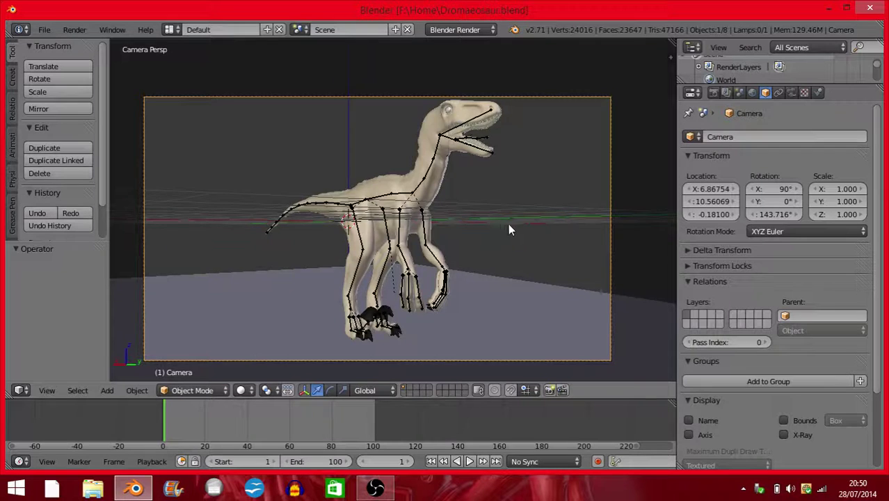
- Select the ground plane and examine the rigged dinosaur scene from outside the camera view
{"action": "scroll", "coordinate": [508, 225], "scroll_direction": "down", "scroll_amount": 2}
{"action": "middle_click_drag", "start_coordinate": [508, 224], "coordinate": [526, 212]}
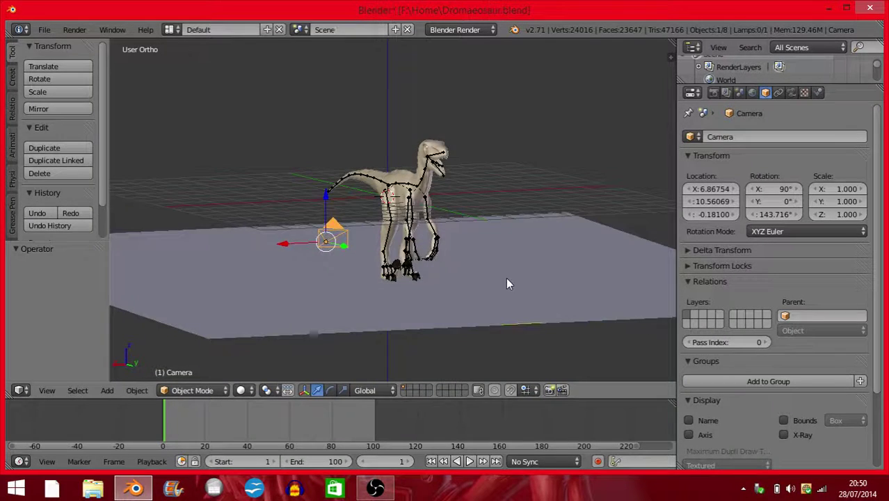
{"action": "right_click", "coordinate": [506, 280]}
{"action": "scroll", "coordinate": [452, 197], "scroll_direction": "down", "scroll_amount": 2}
{"action": "scroll", "coordinate": [520, 220], "scroll_direction": "up", "scroll_amount": 3}
{"action": "scroll", "coordinate": [488, 239], "scroll_direction": "down", "scroll_amount": 3}
{"action": "scroll", "coordinate": [487, 237], "scroll_direction": "up", "scroll_amount": 1}
{"action": "scroll", "coordinate": [487, 237], "scroll_direction": "up", "scroll_amount": 4}
{"action": "scroll", "coordinate": [486, 233], "scroll_direction": "up", "scroll_amount": 5}
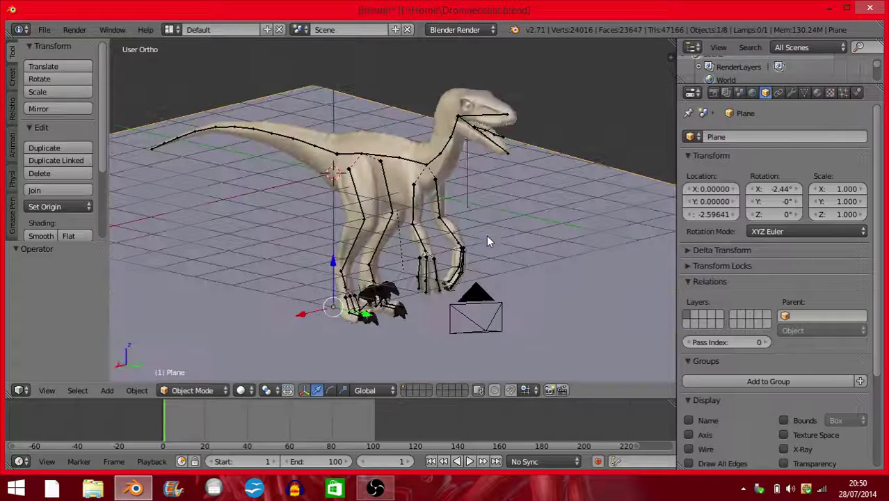
- Return the viewport to the camera view and set its shading to Texture
{"action": "left_click", "coordinate": [40, 391]}
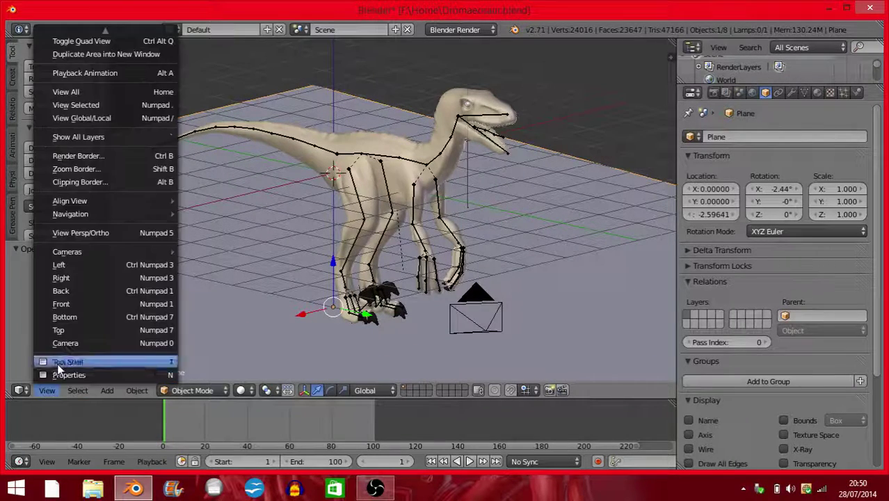
{"action": "left_click", "coordinate": [65, 340]}
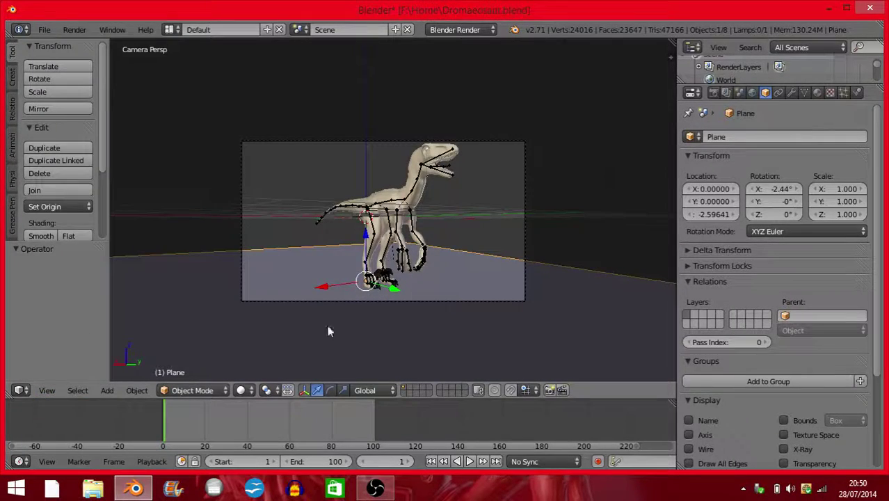
{"action": "left_click", "coordinate": [245, 390]}
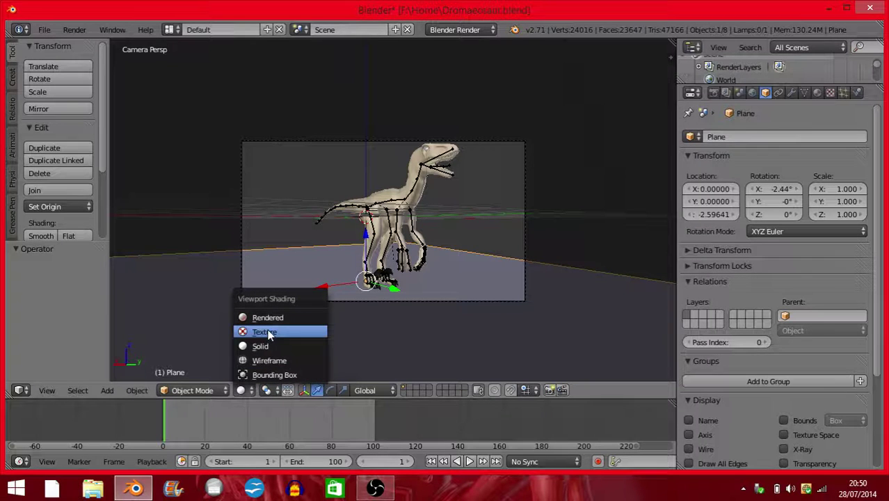
{"action": "key", "text": "Return"}
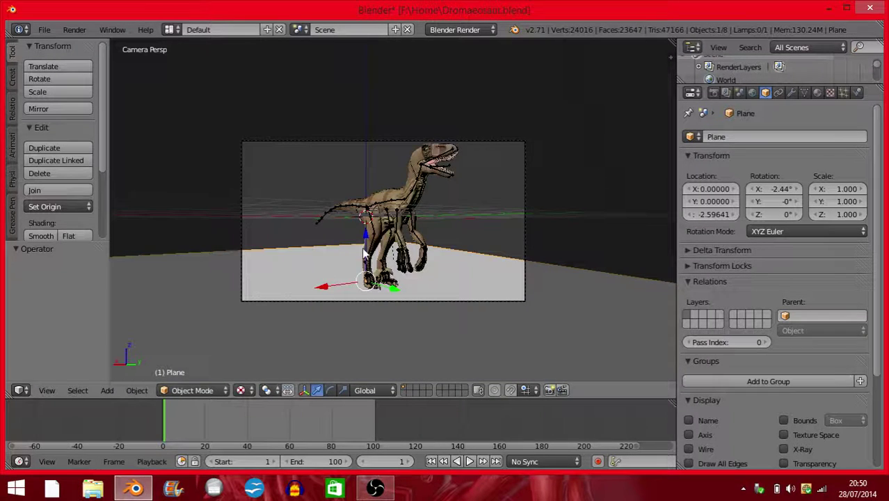
- Examine the textured dinosaur and its ground plane up close and from several angles
{"action": "scroll", "coordinate": [353, 255], "scroll_direction": "up", "scroll_amount": 3}
{"action": "middle_click_drag", "start_coordinate": [352, 255], "coordinate": [417, 149]}
{"action": "scroll", "coordinate": [480, 232], "scroll_direction": "up", "scroll_amount": 5}
{"action": "scroll", "coordinate": [471, 271], "scroll_direction": "down", "scroll_amount": 3}
{"action": "middle_click_drag", "start_coordinate": [448, 224], "coordinate": [422, 201]}
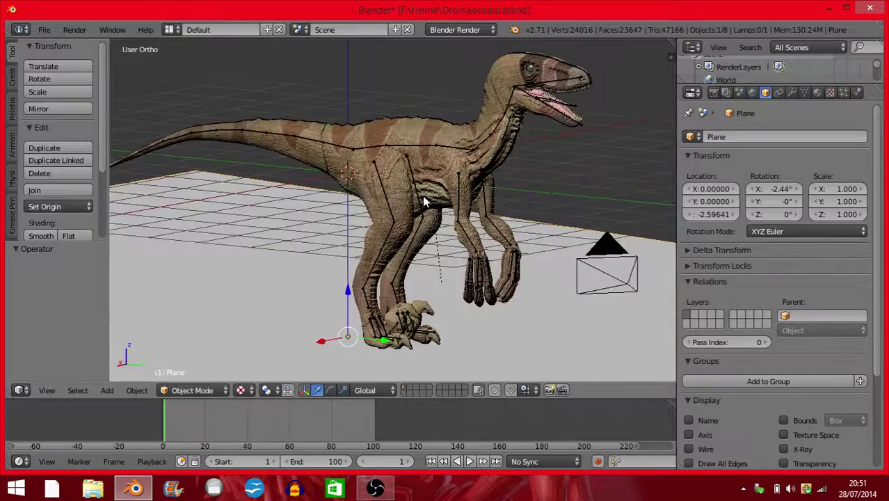
{"action": "scroll", "coordinate": [354, 219], "scroll_direction": "down", "scroll_amount": 3}
{"action": "middle_click_drag", "start_coordinate": [355, 220], "coordinate": [352, 219]}
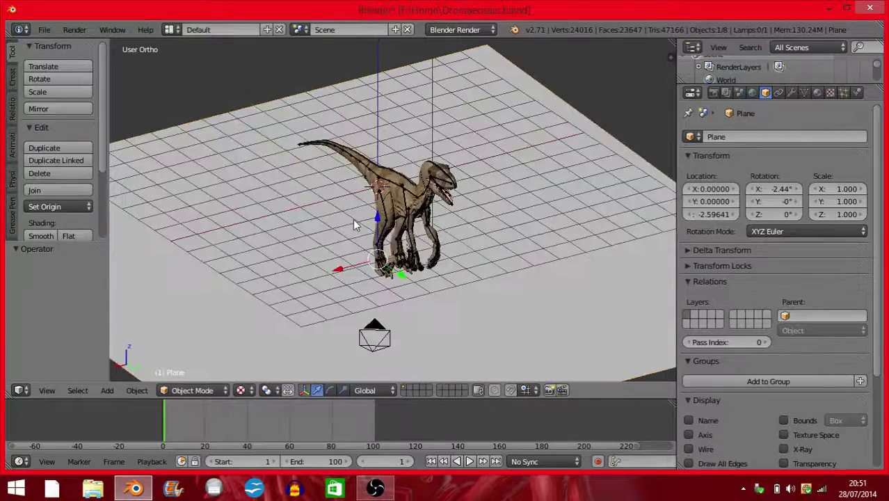
{"action": "middle_click_drag", "start_coordinate": [173, 257], "coordinate": [341, 171]}
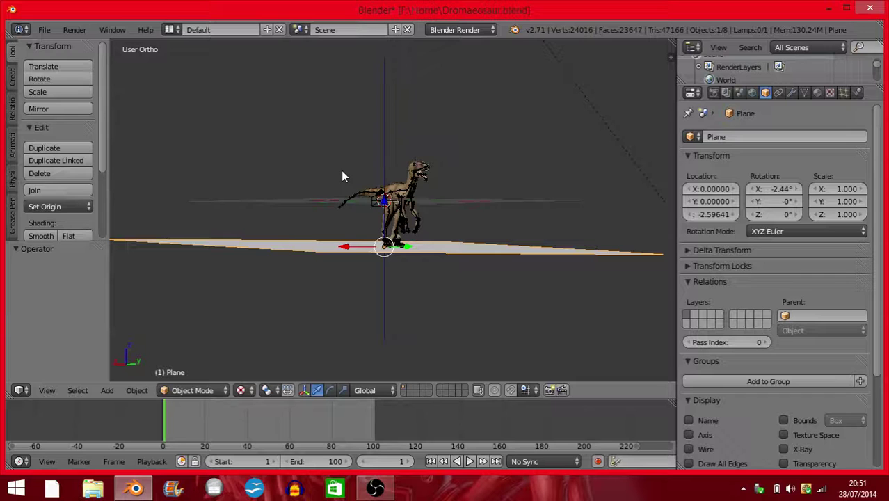
- Change the 3D view area to the Movie Clip Editor and bring up the file browser for opening a clip
{"action": "left_click", "coordinate": [21, 391]}
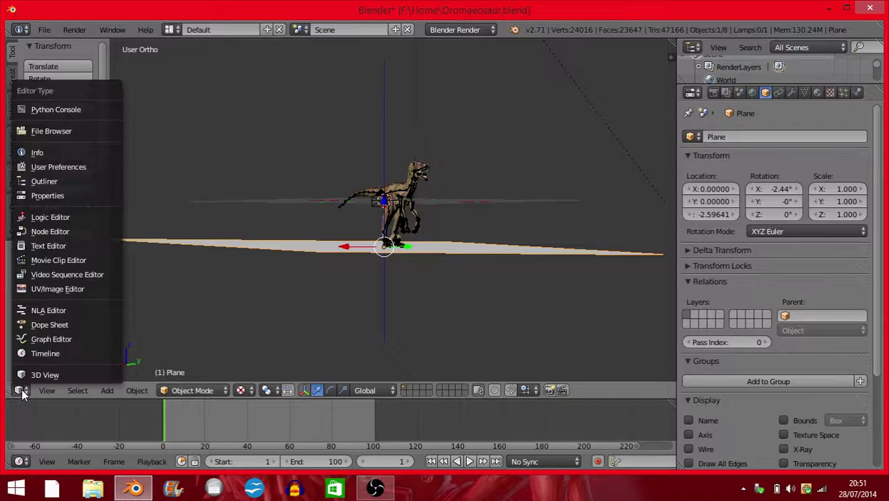
{"action": "left_click", "coordinate": [51, 260]}
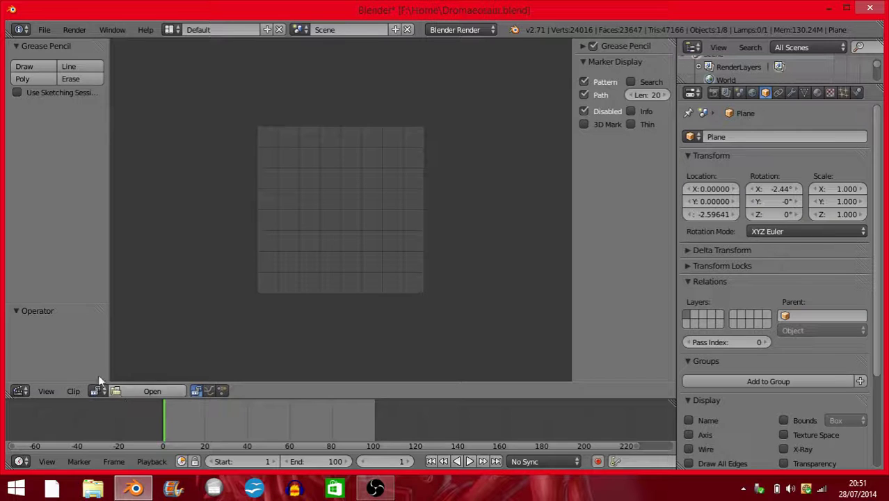
{"action": "left_click", "coordinate": [119, 391]}
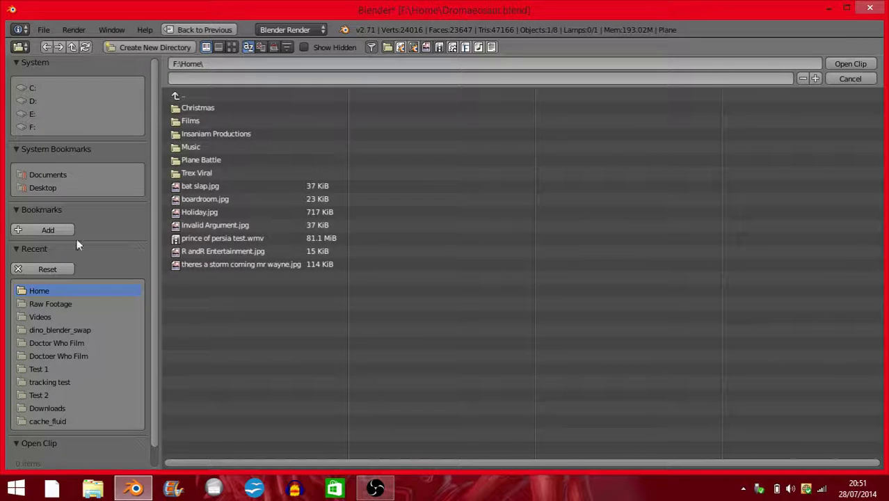
- Search the user's AppData\Local\Temp folder on drive C for footage to load as the clip
{"action": "left_click", "coordinate": [175, 97]}
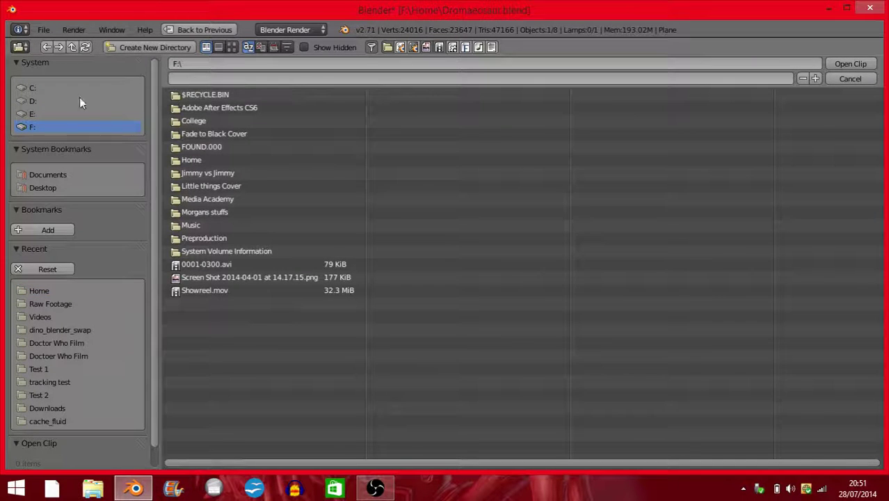
{"action": "left_click", "coordinate": [43, 87]}
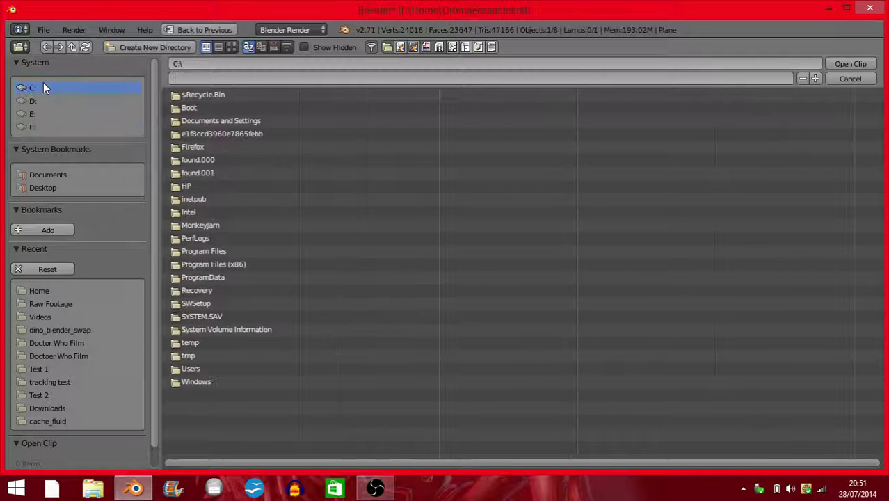
{"action": "left_click", "coordinate": [197, 369]}
{"action": "left_click", "coordinate": [204, 172]}
{"action": "left_click", "coordinate": [206, 108]}
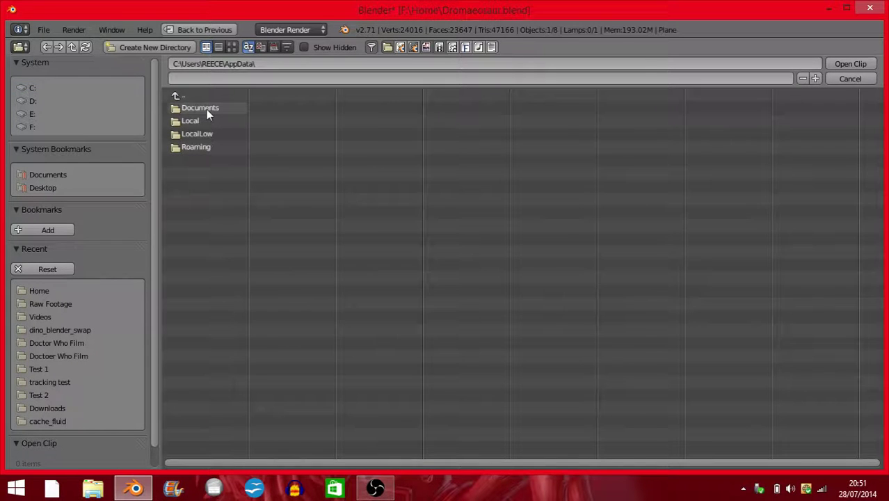
{"action": "left_click", "coordinate": [206, 119]}
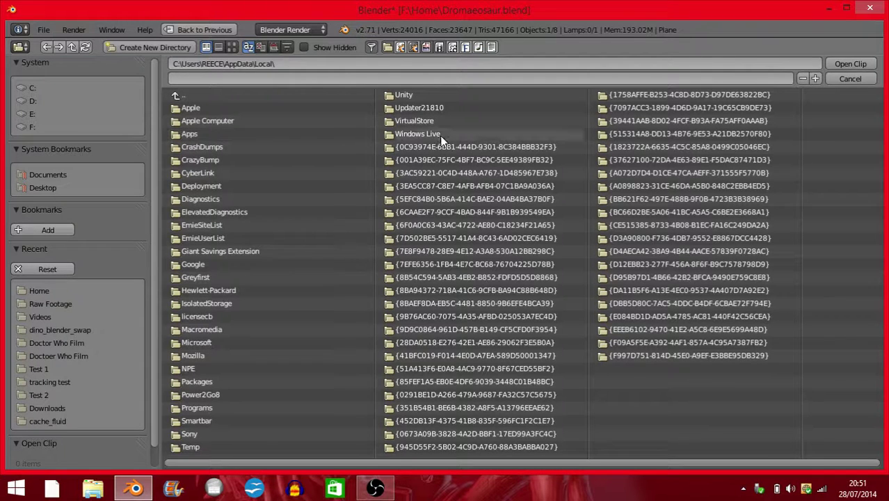
{"action": "left_click", "coordinate": [190, 447]}
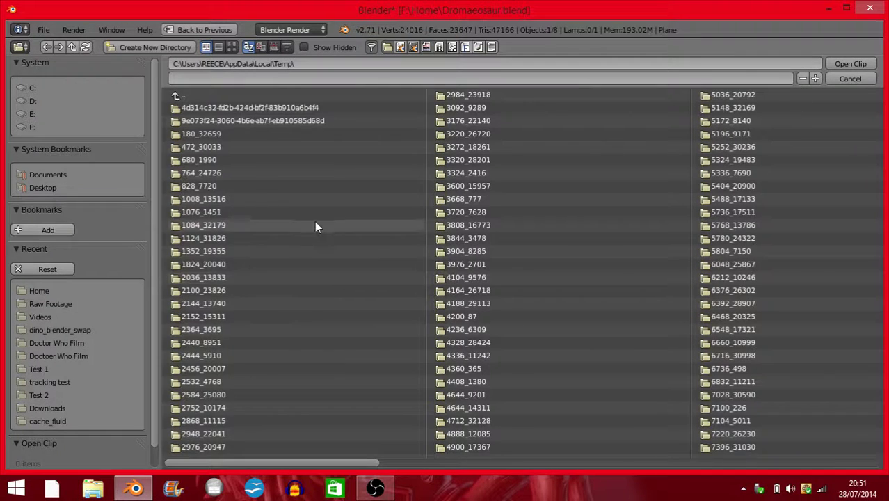
{"action": "scroll", "coordinate": [316, 221], "scroll_direction": "down", "scroll_amount": 2}
{"action": "left_click_drag", "start_coordinate": [288, 460], "coordinate": [511, 422]}
{"action": "scroll", "coordinate": [504, 417], "scroll_direction": "down", "scroll_amount": 3}
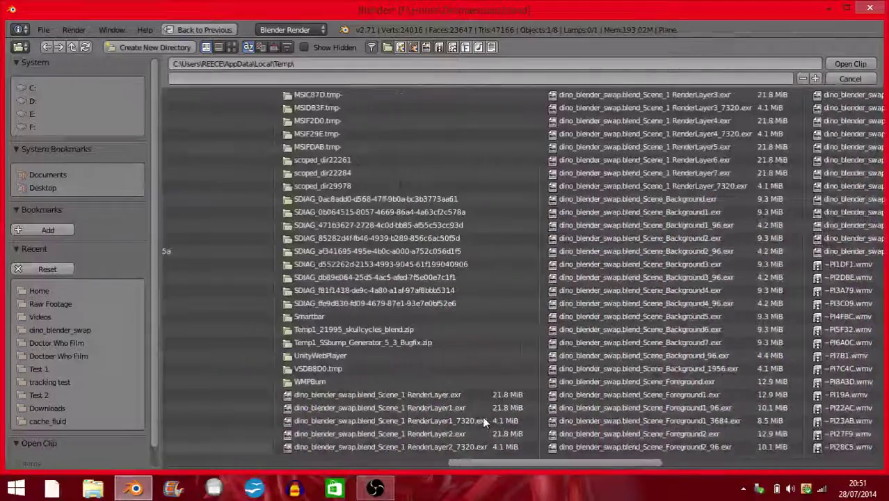
{"action": "scroll", "coordinate": [545, 426], "scroll_direction": "down", "scroll_amount": 2}
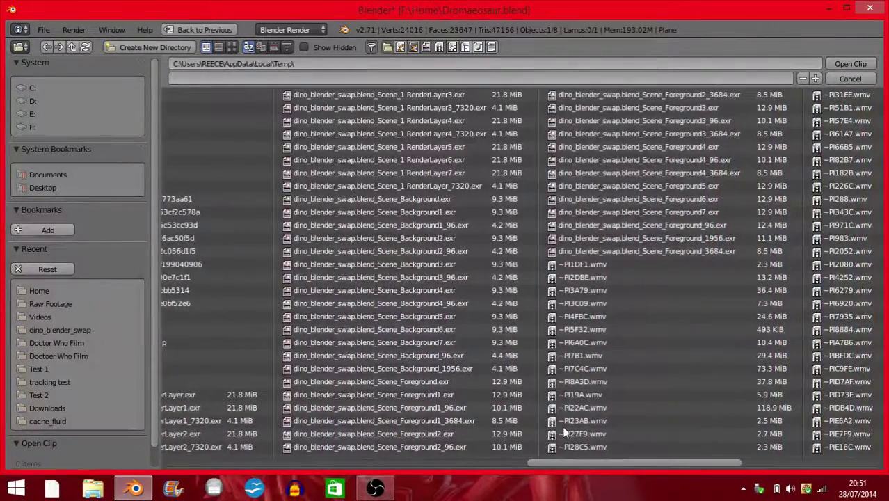
{"action": "scroll", "coordinate": [564, 426], "scroll_direction": "down", "scroll_amount": 8}
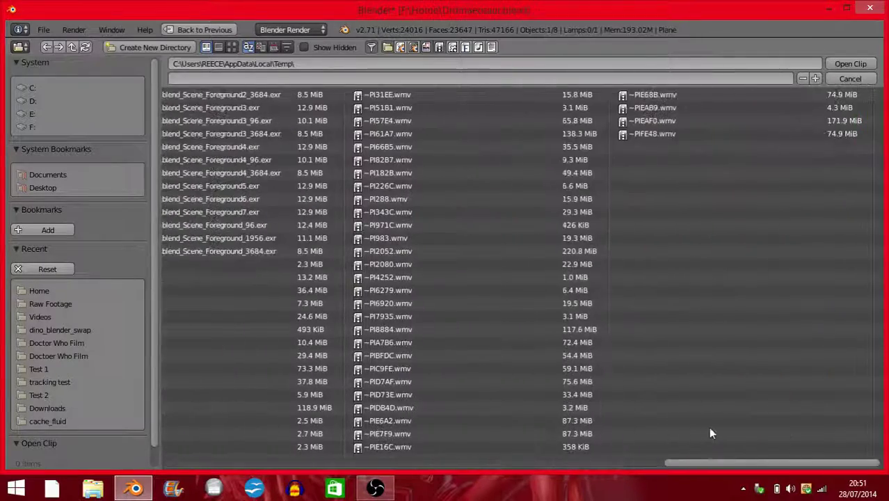
{"action": "scroll", "coordinate": [823, 429], "scroll_direction": "up", "scroll_amount": 10}
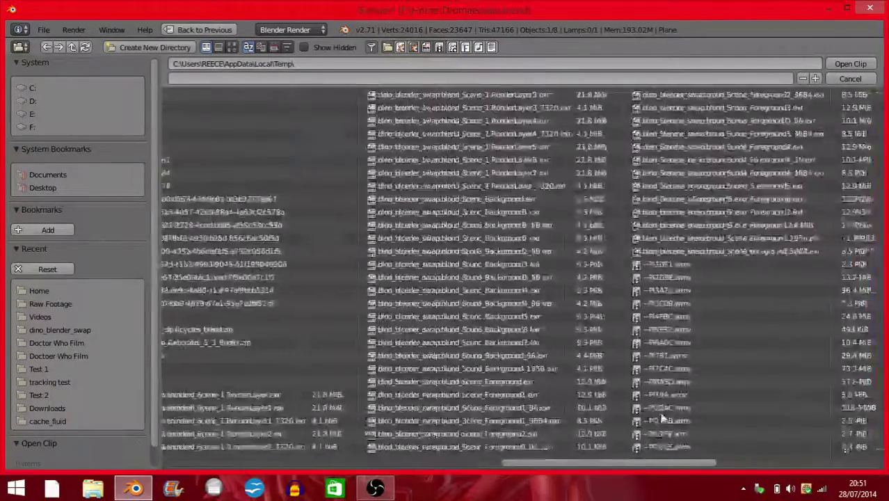
{"action": "scroll", "coordinate": [565, 410], "scroll_direction": "up", "scroll_amount": 9}
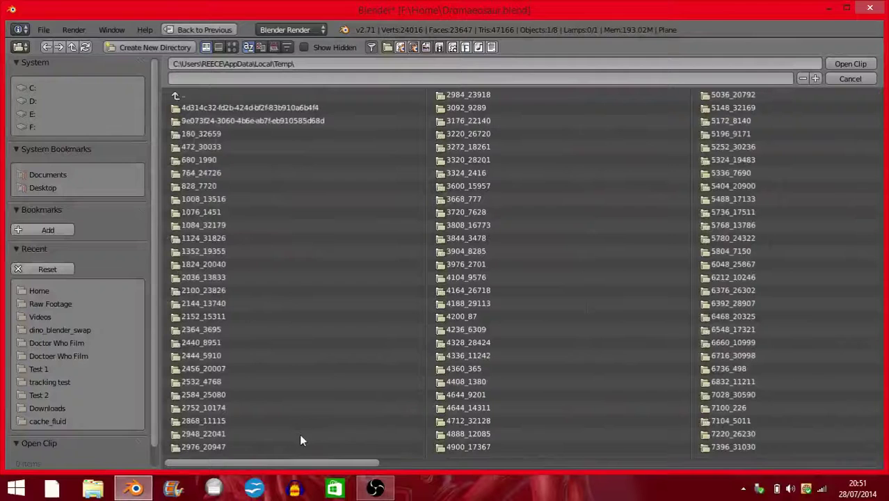
- Load the footage starting at 0001.jpg from College\Viral Ad\Tracking\Interview\shot 5 on drive F as the clip
{"action": "left_click", "coordinate": [40, 291]}
{"action": "left_click", "coordinate": [172, 98]}
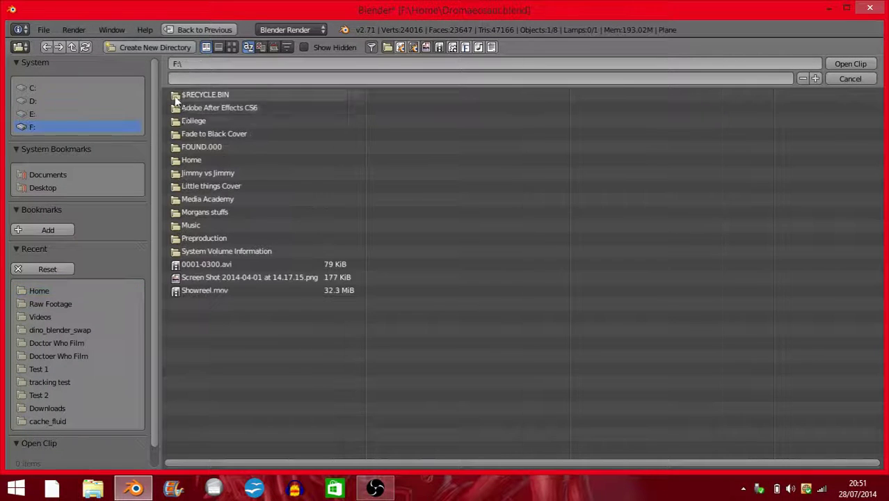
{"action": "left_click", "coordinate": [183, 117]}
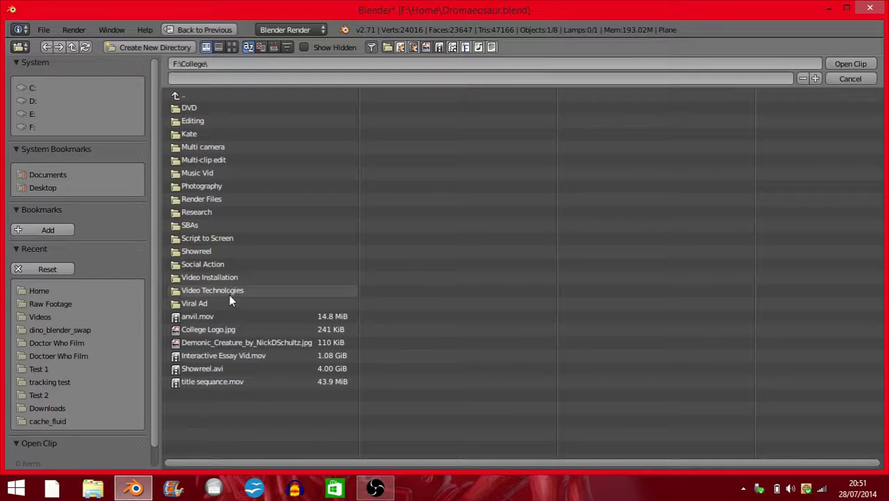
{"action": "left_click", "coordinate": [208, 303]}
{"action": "left_click", "coordinate": [211, 251]}
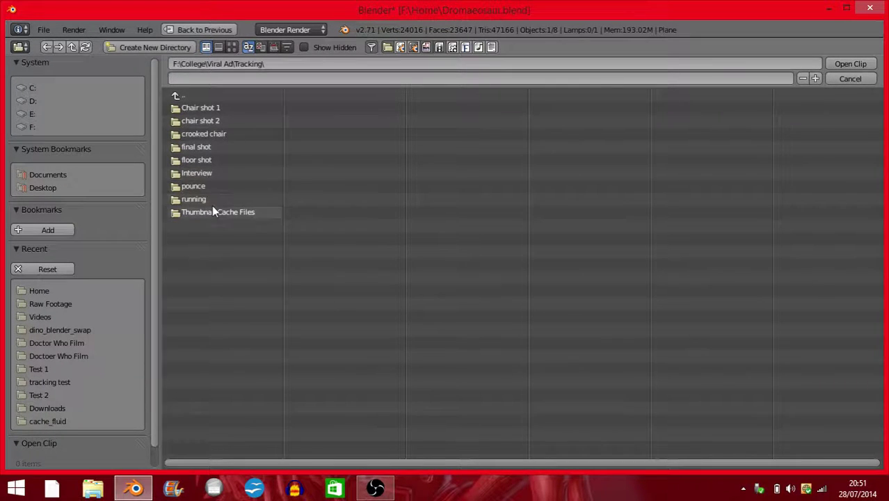
{"action": "left_click", "coordinate": [202, 172]}
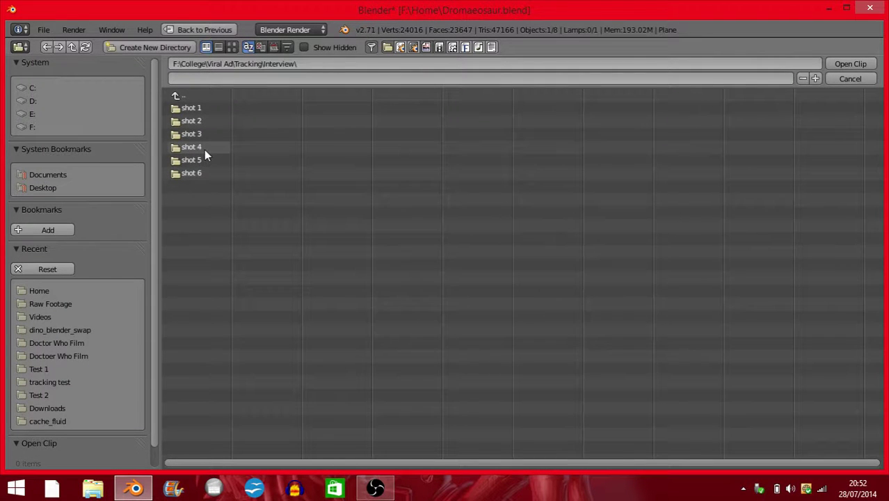
{"action": "left_click", "coordinate": [205, 161]}
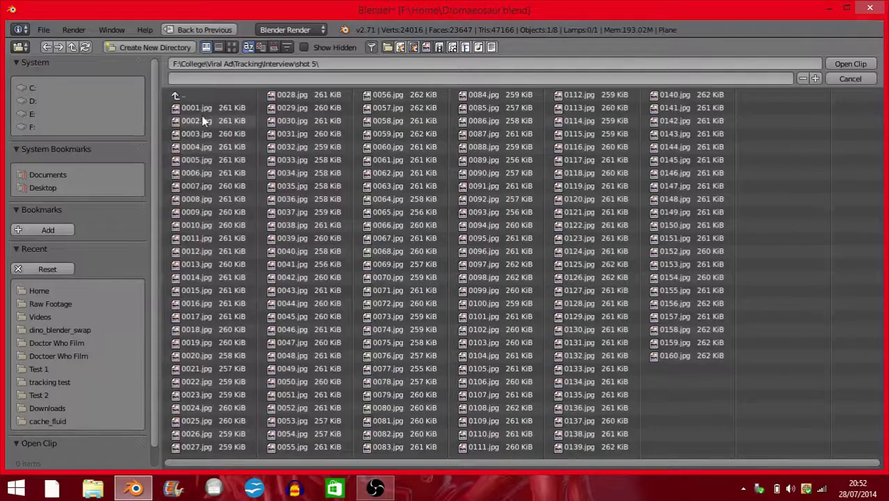
{"action": "left_click", "coordinate": [202, 110]}
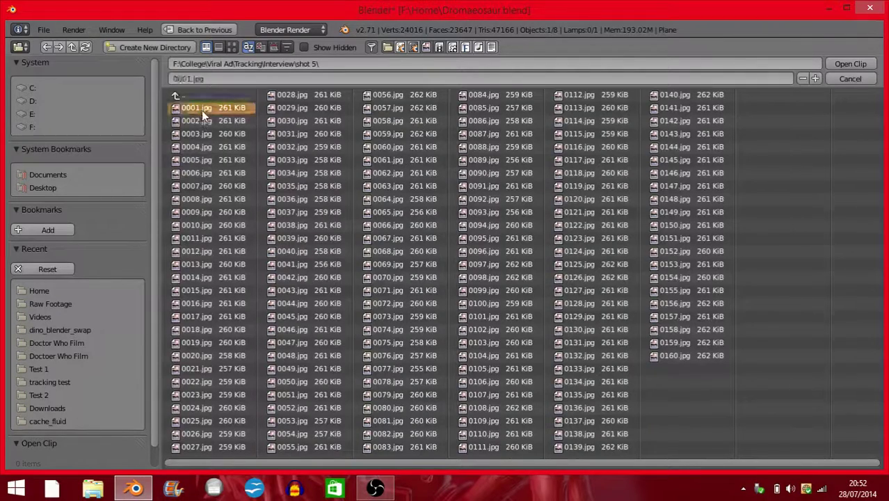
{"action": "left_click", "coordinate": [849, 64]}
{"action": "scroll", "coordinate": [367, 171], "scroll_direction": "down", "scroll_amount": 8}
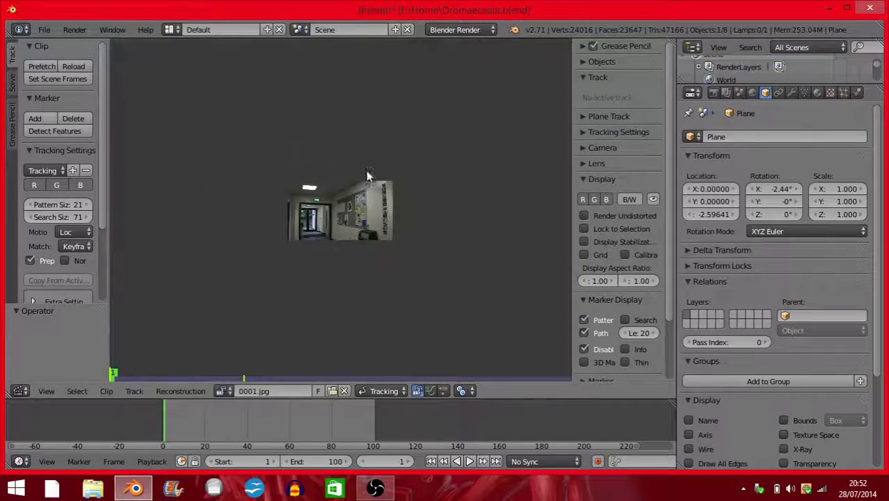
- Scrub through the footage to find its last frame and set the scene's end frame to 160
{"action": "scroll", "coordinate": [397, 160], "scroll_direction": "up", "scroll_amount": 3}
{"action": "scroll", "coordinate": [397, 160], "scroll_direction": "up", "scroll_amount": 1}
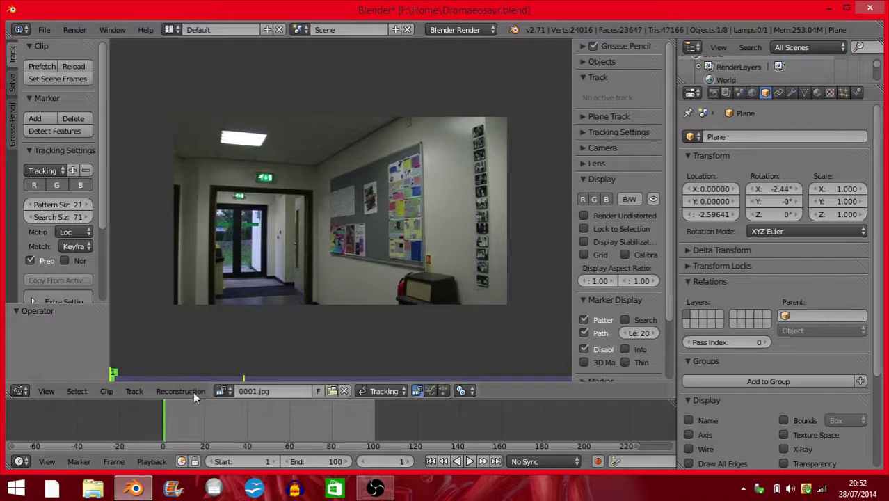
{"action": "left_click_drag", "start_coordinate": [169, 430], "coordinate": [164, 424]}
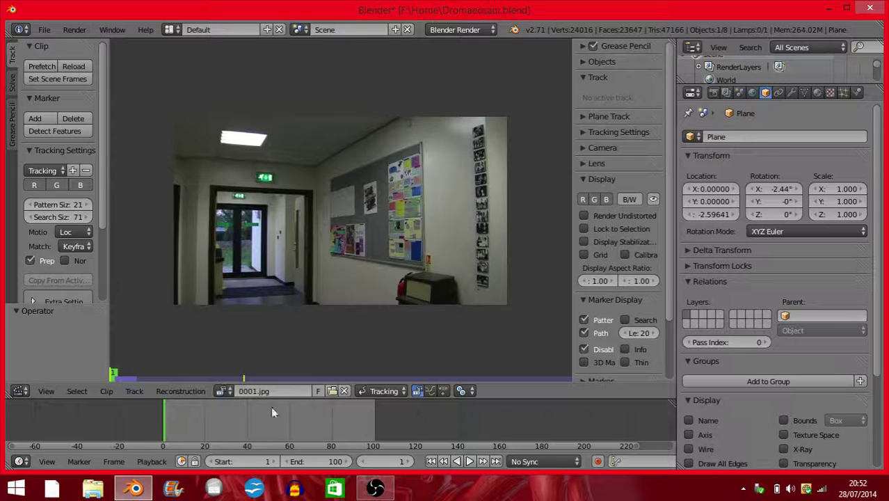
{"action": "left_click_drag", "start_coordinate": [437, 426], "coordinate": [518, 426]}
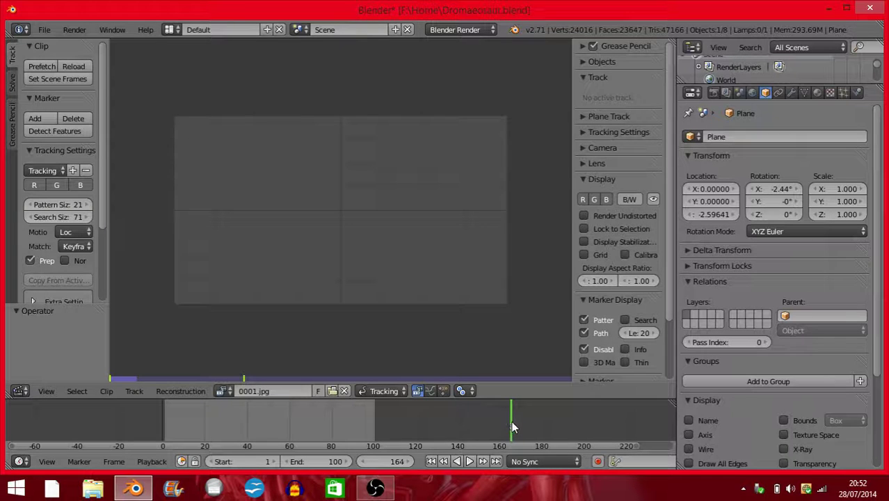
{"action": "left_click_drag", "start_coordinate": [506, 428], "coordinate": [503, 428]}
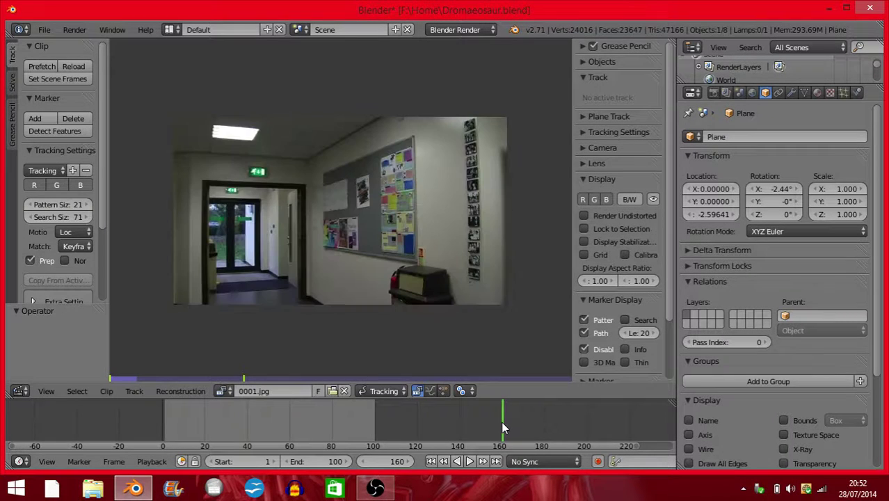
{"action": "left_click_drag", "start_coordinate": [336, 462], "coordinate": [336, 466]}
{"action": "left_click", "coordinate": [336, 465]}
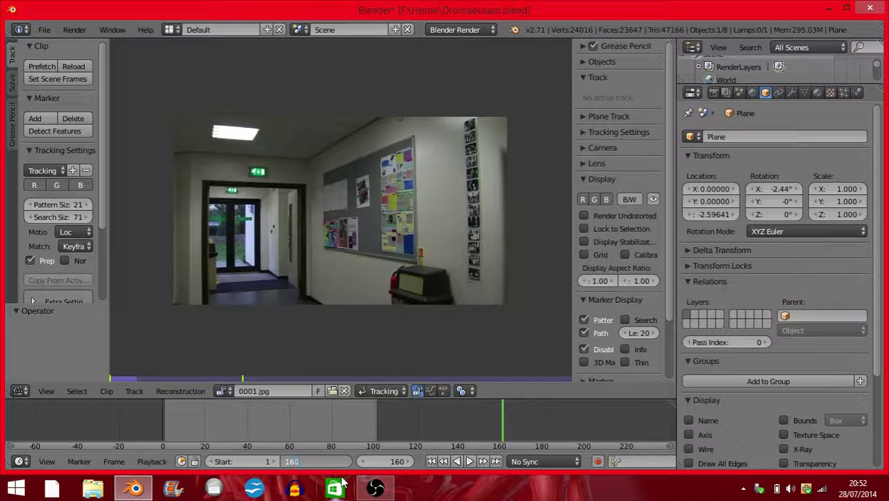
{"action": "key", "text": "Return"}
{"action": "mouse_move", "coordinate": [115, 377]}
{"action": "left_mouse_down"}
{"action": "mouse_move", "coordinate": [144, 377]}
{"action": "mouse_move", "coordinate": [130, 380]}
{"action": "left_mouse_up"}
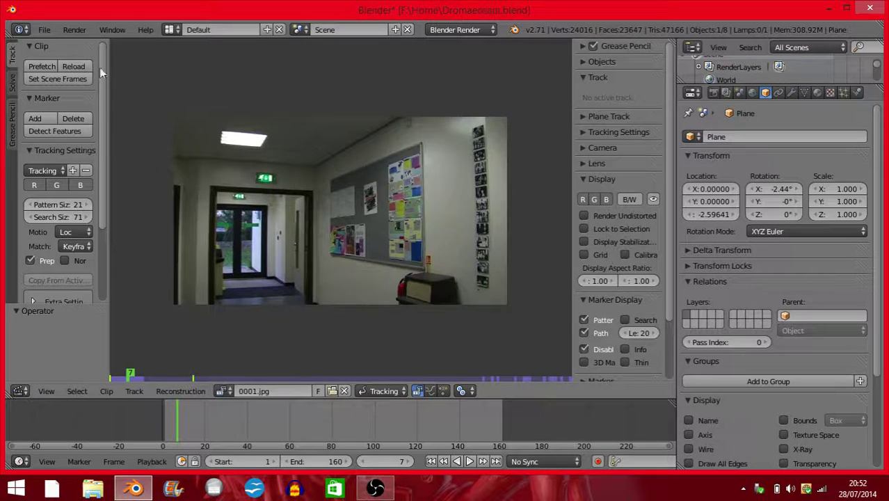
- Set the Sequencer / Clip Editor Memory Cache Limit to 1024 in the System user preferences and return to the clip
{"action": "left_click", "coordinate": [47, 31]}
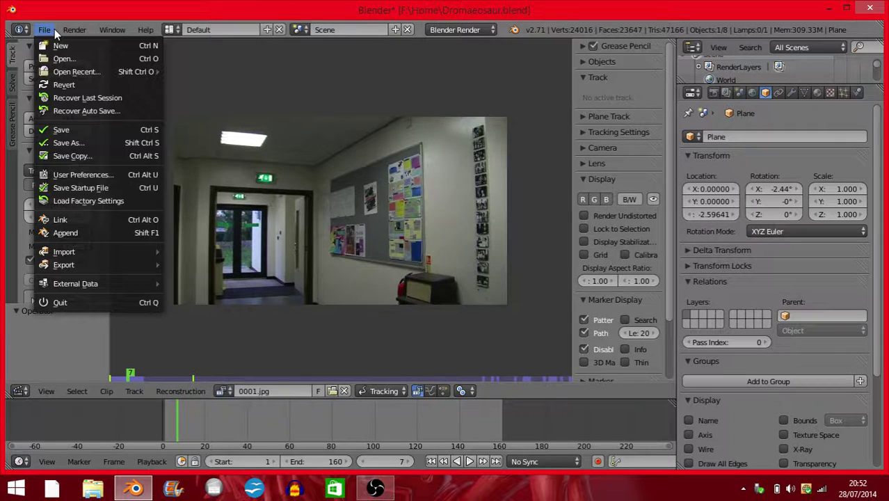
{"action": "left_click", "coordinate": [129, 176]}
{"action": "left_click", "coordinate": [482, 55]}
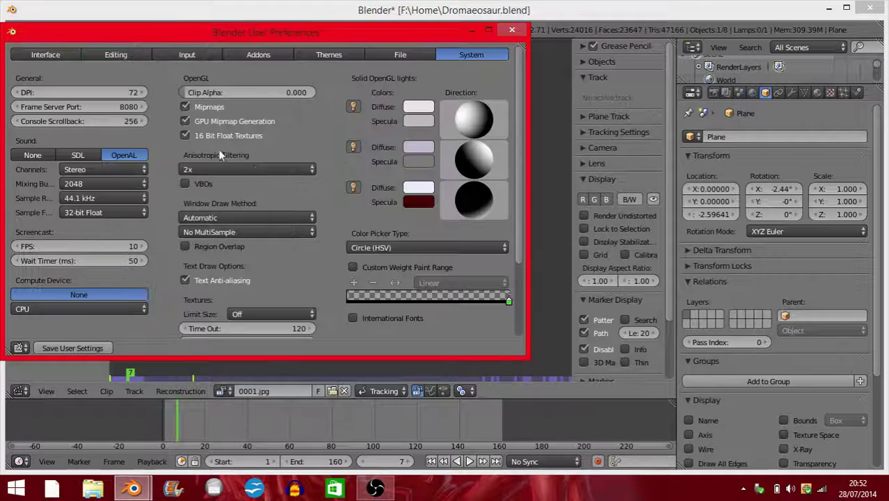
{"action": "scroll", "coordinate": [262, 256], "scroll_direction": "down", "scroll_amount": 5}
{"action": "left_click", "coordinate": [254, 327]}
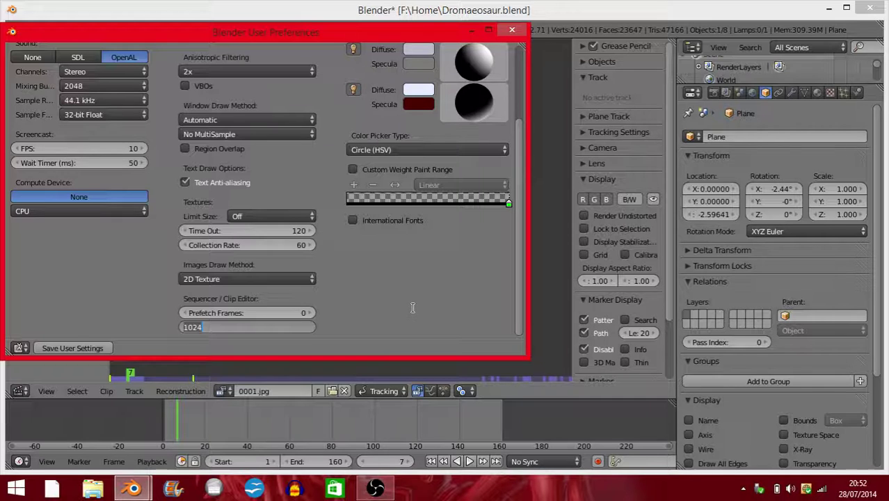
{"action": "key", "text": "Return"}
{"action": "left_click", "coordinate": [537, 348]}
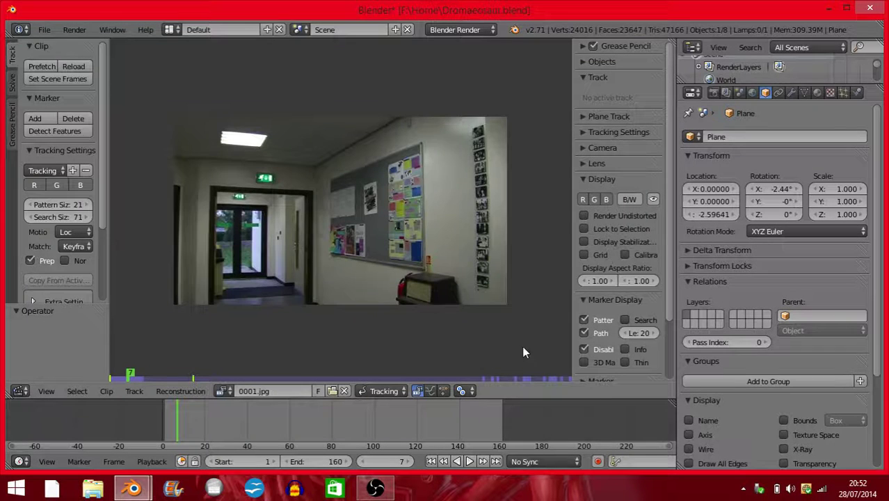
- Play the whole clip through once to cache its frames and return to frame 1
{"action": "key", "text": "alt+a"}
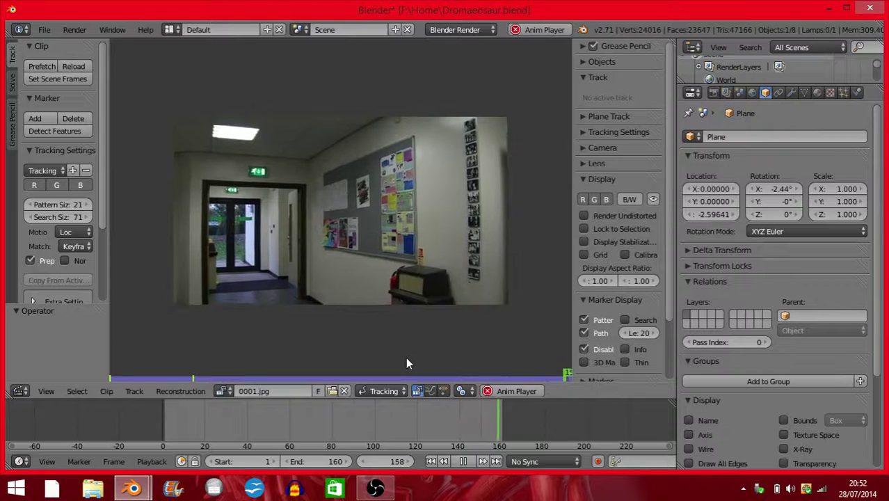
{"action": "key", "text": "Escape"}
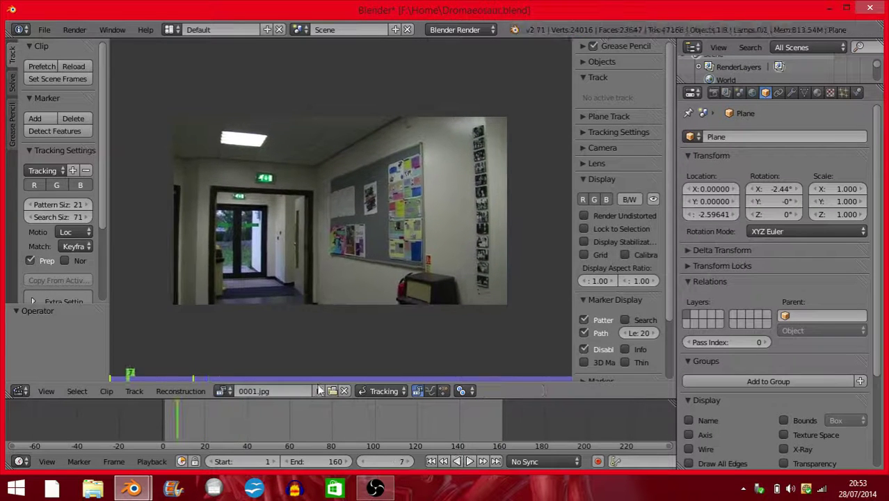
{"action": "left_click_drag", "start_coordinate": [119, 374], "coordinate": [112, 375]}
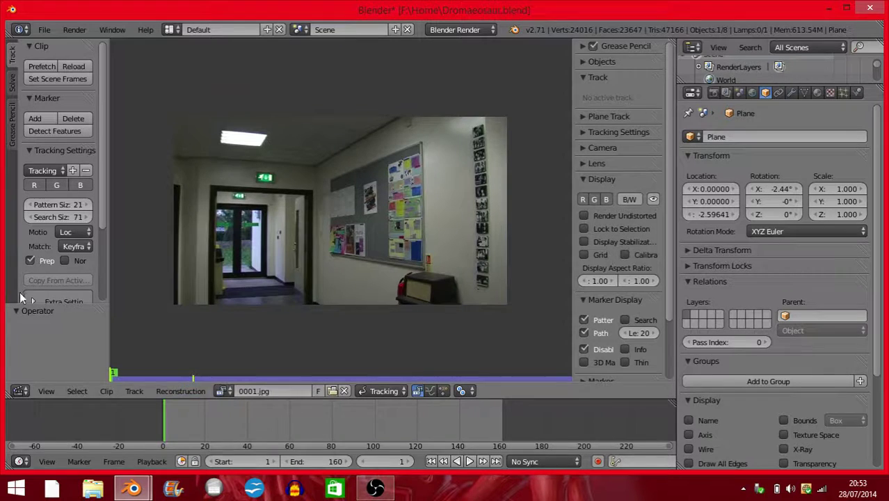
- Review the compute device and clip editor memory cache options in the System user preferences, and close the preferences
{"action": "mouse_move", "coordinate": [133, 489]}
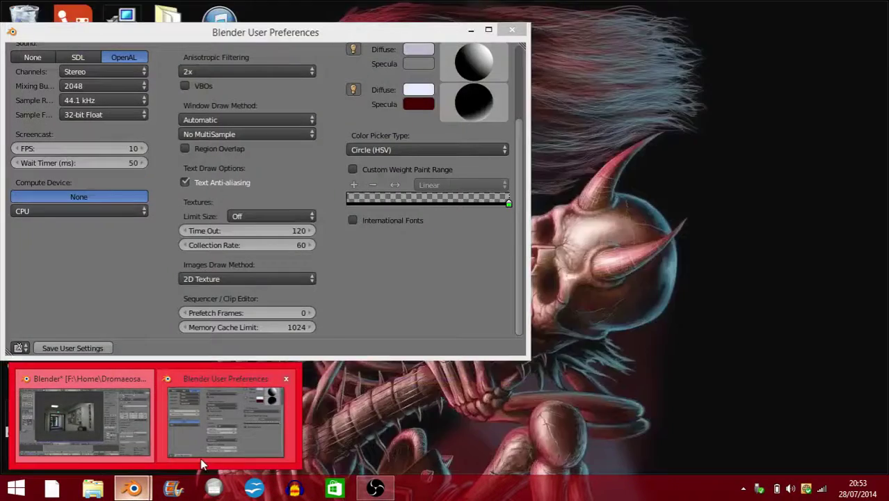
{"action": "left_click", "coordinate": [200, 458]}
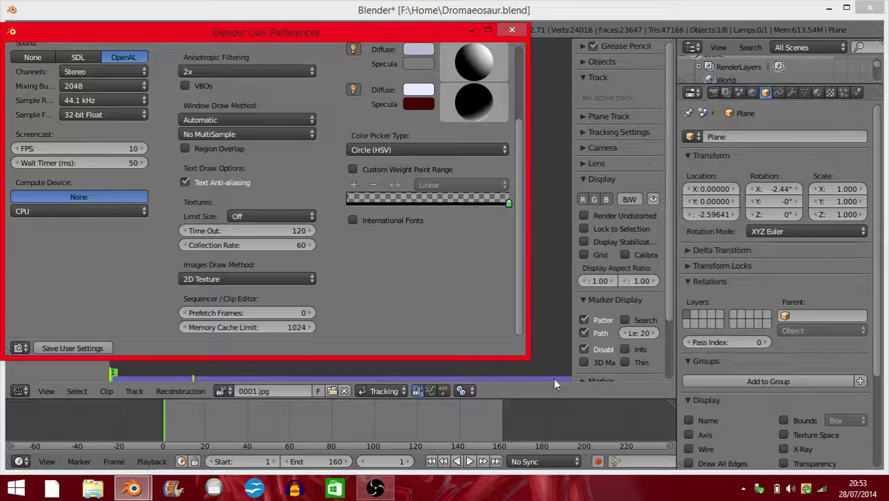
{"action": "scroll", "coordinate": [334, 103], "scroll_direction": "up", "scroll_amount": 5}
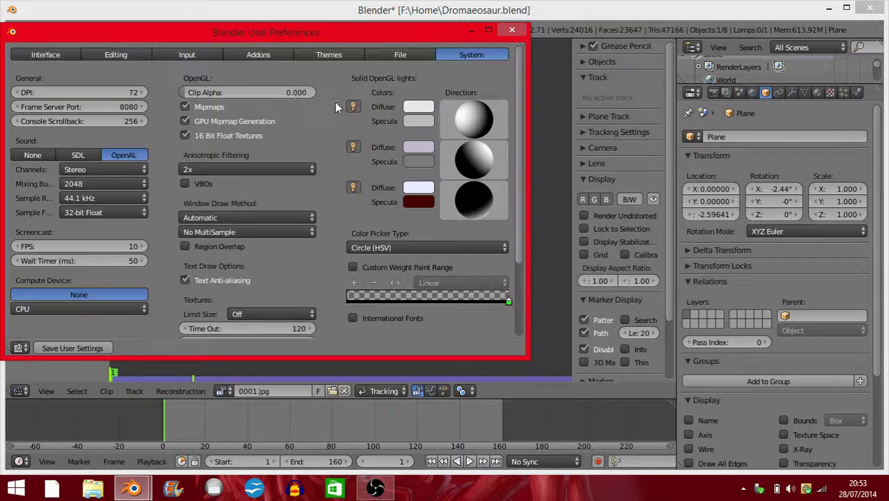
{"action": "left_click_drag", "start_coordinate": [216, 33], "coordinate": [216, 27]}
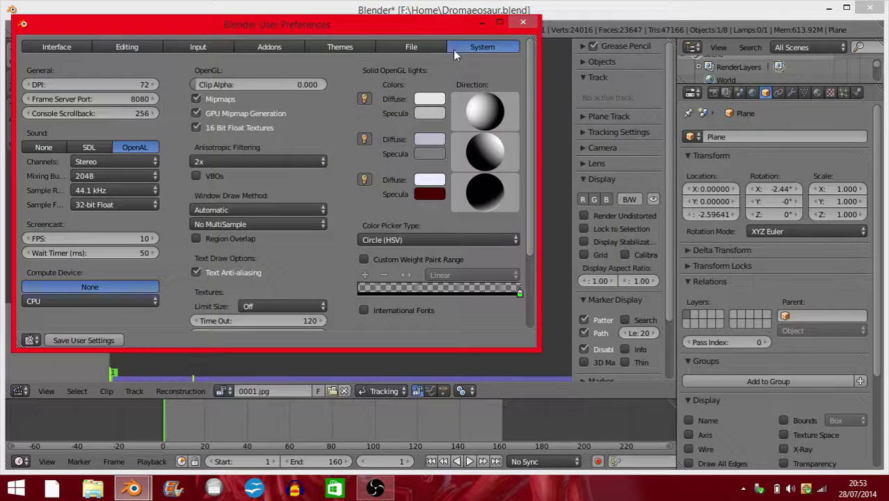
{"action": "scroll", "coordinate": [312, 227], "scroll_direction": "down", "scroll_amount": 5}
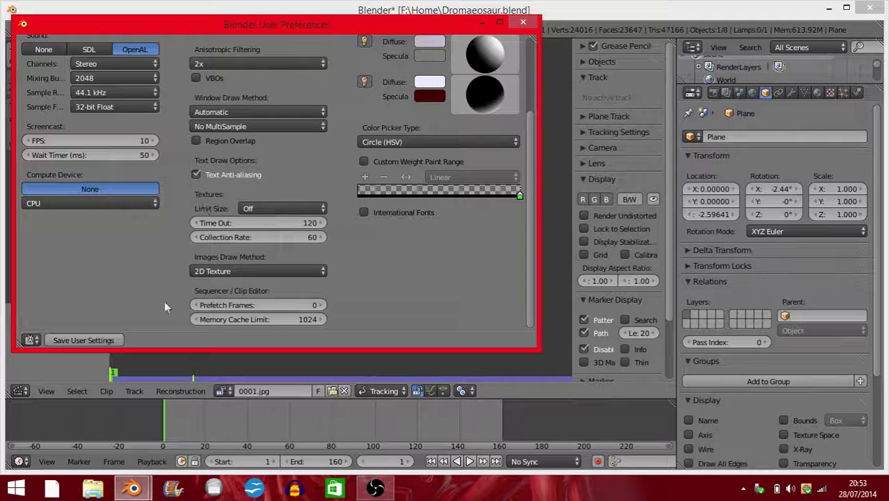
{"action": "left_click", "coordinate": [127, 204]}
{"action": "left_click", "coordinate": [124, 189]}
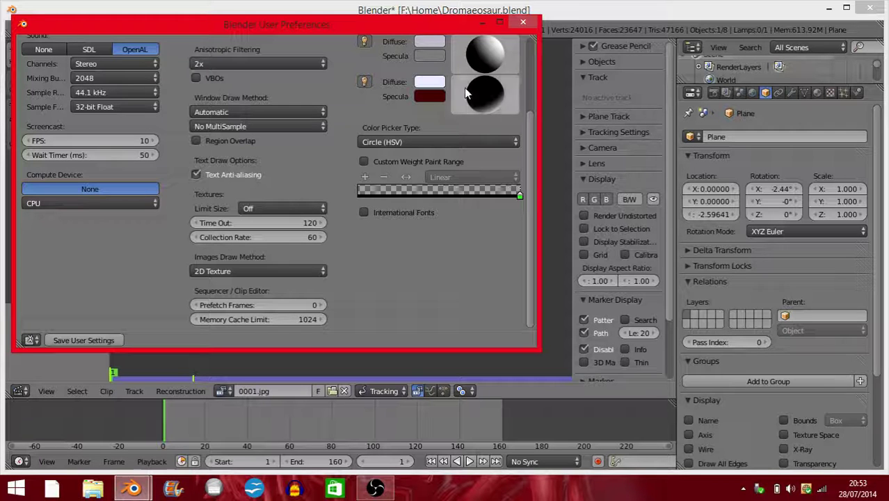
{"action": "left_click", "coordinate": [523, 25]}
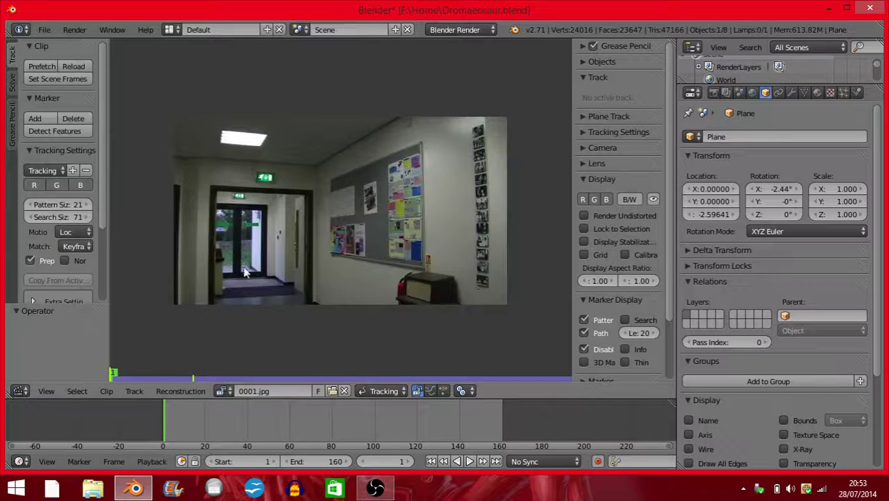
- Play the cached clip again to examine the camera movement in the corridor shot
{"action": "key", "text": "alt+a"}
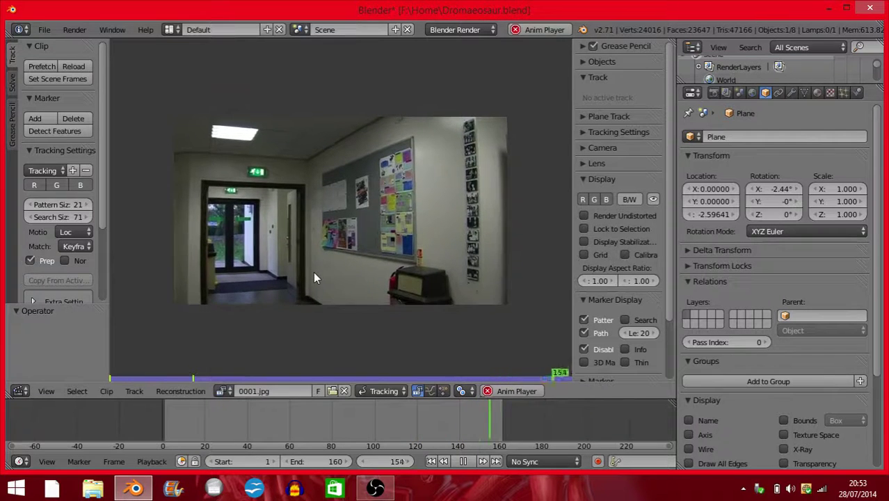
{"action": "key", "text": "Escape"}
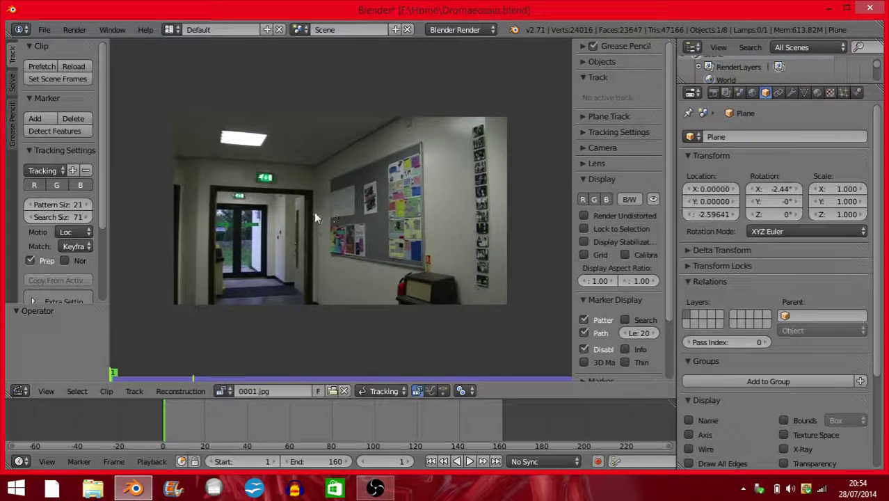
- Add a tracking marker on the upper right corner of the door frame at frame 1 and enlarge it about 1.52 times
{"action": "scroll", "coordinate": [311, 221], "scroll_direction": "up", "scroll_amount": 4}
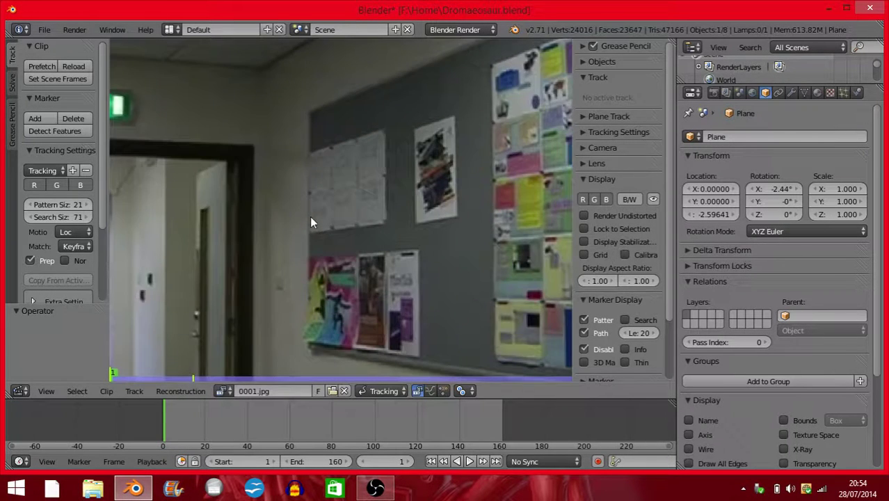
{"action": "scroll", "coordinate": [278, 217], "scroll_direction": "down", "scroll_amount": 3}
{"action": "scroll", "coordinate": [331, 212], "scroll_direction": "up", "scroll_amount": 2}
{"action": "middle_click_drag", "start_coordinate": [334, 212], "coordinate": [368, 178], "text": "ctrl"}
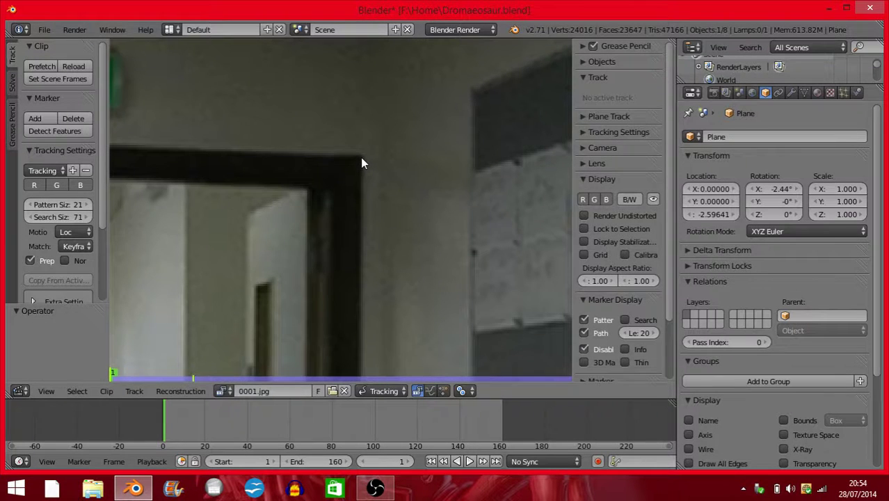
{"action": "left_click", "coordinate": [360, 158], "text": "ctrl"}
{"action": "key", "text": "s"}
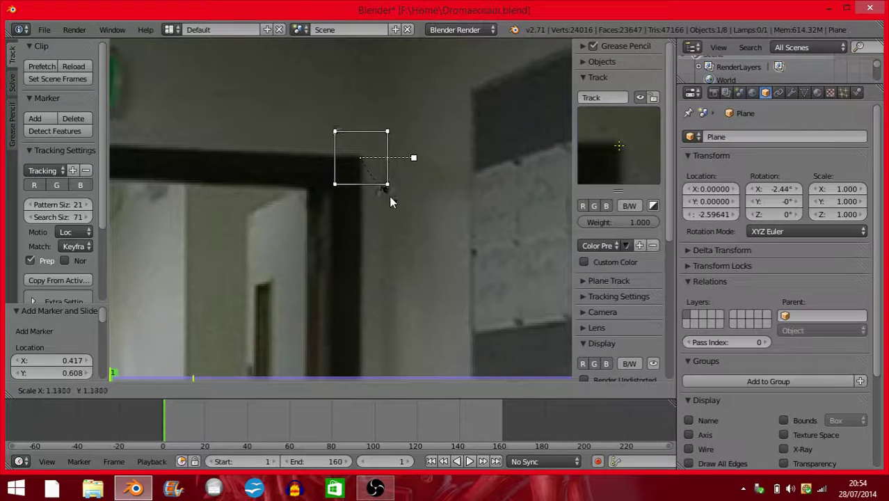
{"action": "left_click", "coordinate": [397, 199]}
{"action": "scroll", "coordinate": [396, 197], "scroll_direction": "down", "scroll_amount": 4}
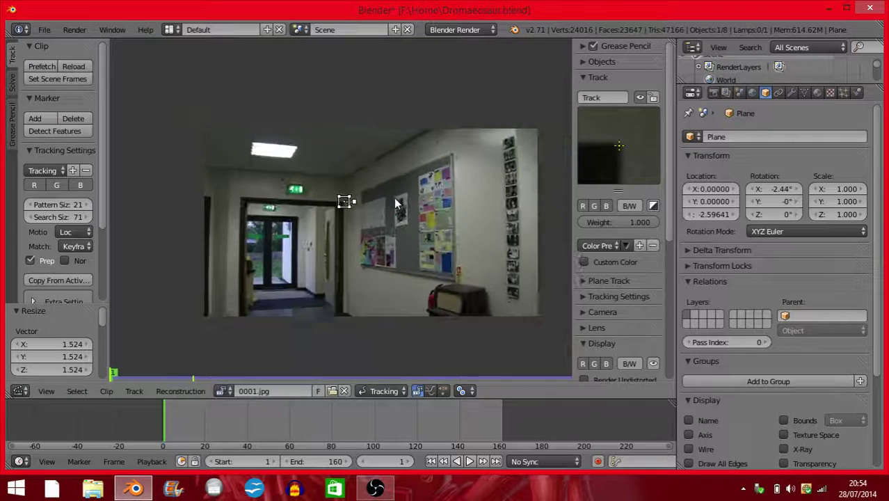
{"action": "scroll", "coordinate": [377, 204], "scroll_direction": "up", "scroll_amount": 2}
{"action": "middle_click_drag", "start_coordinate": [377, 204], "coordinate": [361, 205]}
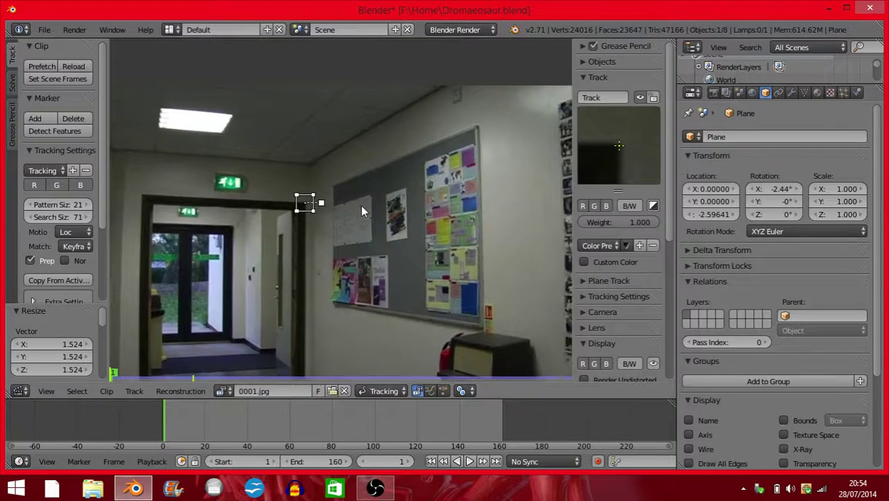
{"action": "scroll", "coordinate": [421, 225], "scroll_direction": "down", "scroll_amount": 2}
{"action": "mouse_move", "coordinate": [420, 226]}
{"action": "middle_mouse_down"}
{"action": "mouse_move", "coordinate": [410, 230]}
{"action": "mouse_move", "coordinate": [423, 231]}
{"action": "middle_mouse_up"}
{"action": "scroll", "coordinate": [410, 230], "scroll_direction": "up", "scroll_amount": 1}
{"action": "left_click", "coordinate": [390, 181], "text": "ctrl"}
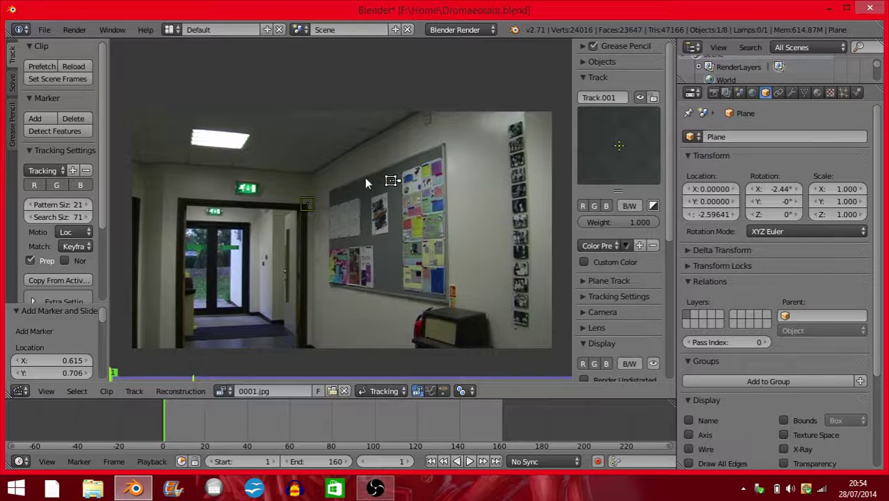
{"action": "key", "text": "x"}
{"action": "left_click", "coordinate": [381, 201]}
- Select the door frame corner marker and track it forward through the whole clip
{"action": "left_click", "coordinate": [307, 204]}
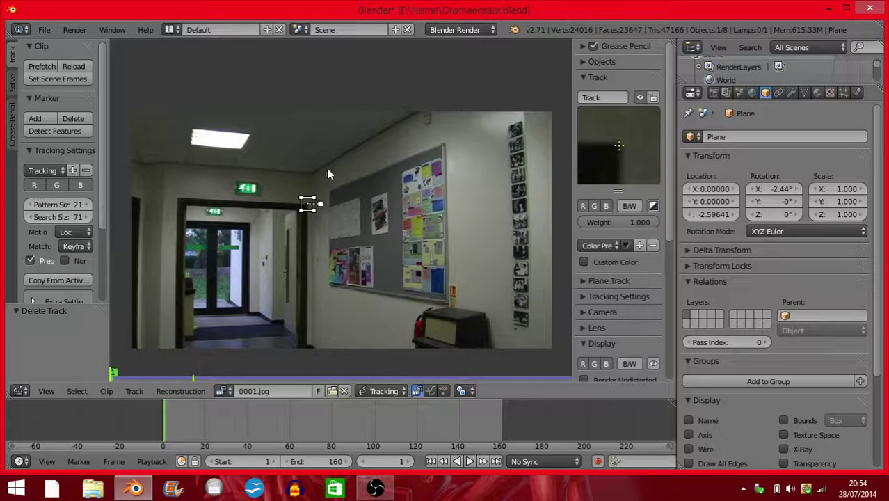
{"action": "scroll", "coordinate": [97, 208], "scroll_direction": "down", "scroll_amount": 6}
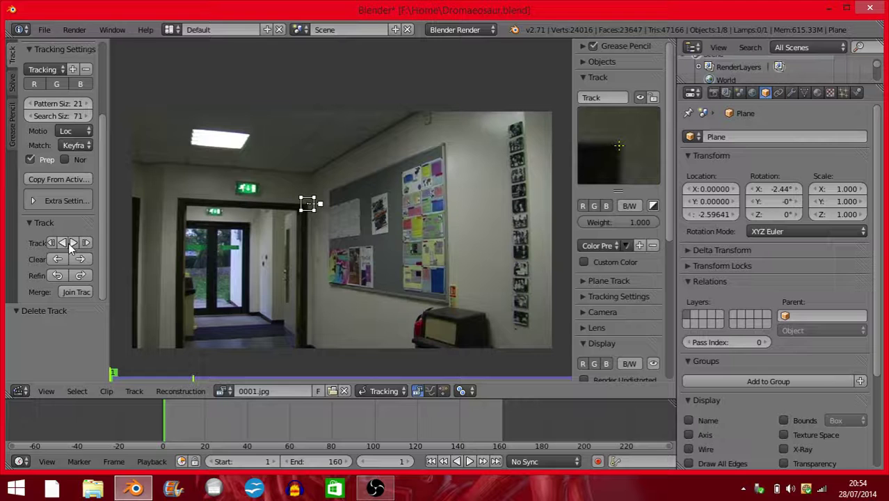
{"action": "left_click", "coordinate": [73, 244]}
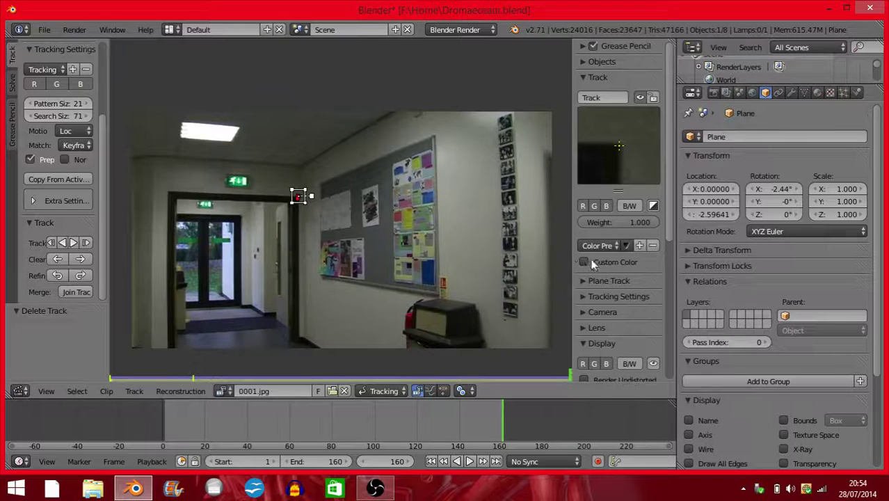
- Turn off the marker path display and return to frame 1 with all tracks deselected
{"action": "scroll", "coordinate": [584, 264], "scroll_direction": "down", "scroll_amount": 8}
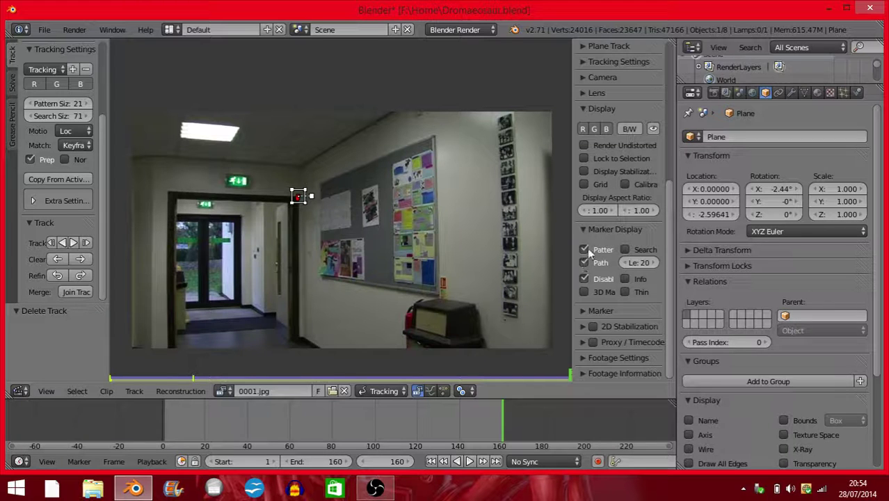
{"action": "left_click", "coordinate": [583, 262]}
{"action": "scroll", "coordinate": [604, 244], "scroll_direction": "up", "scroll_amount": 8}
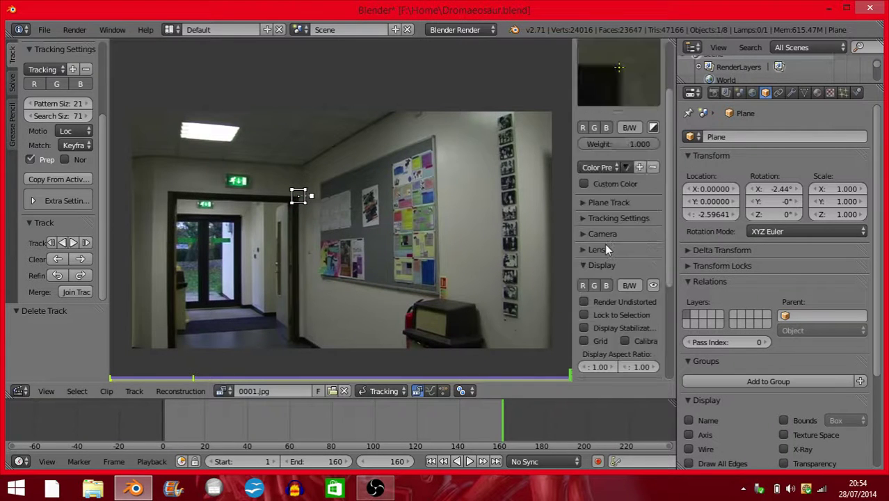
{"action": "key", "text": "a"}
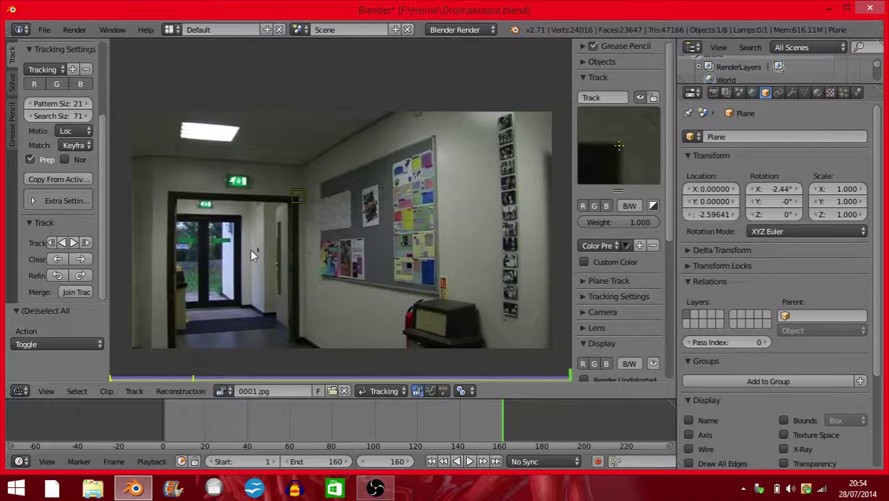
{"action": "left_click", "coordinate": [110, 376]}
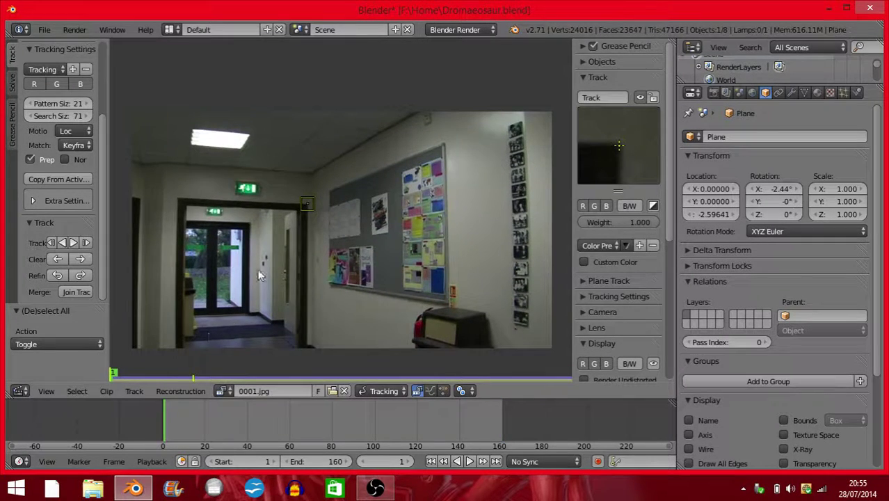
- Play the clip through to check how the door frame corner marker follows the footage
{"action": "key", "text": "alt+a"}
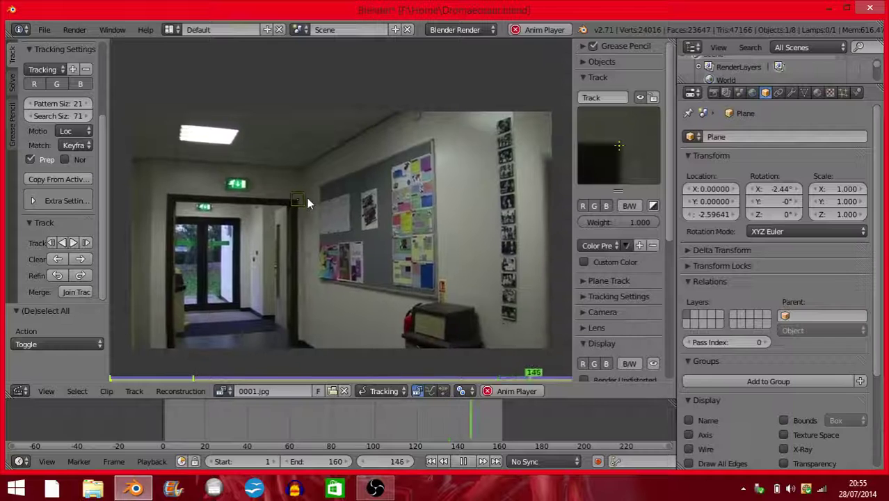
{"action": "key", "text": "Escape"}
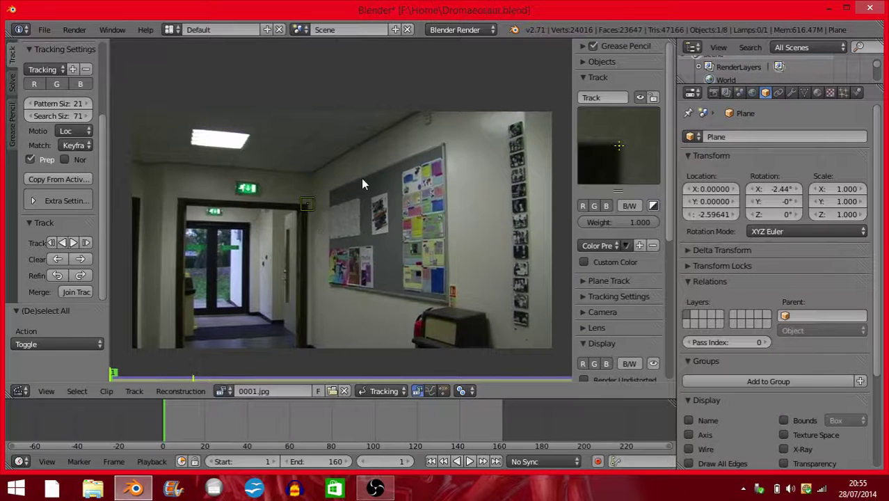
- Add a marker on the door frame's upper left corner at frame 1, enlarge it about 1.61 times, and track it forward through the clip
{"action": "scroll", "coordinate": [241, 196], "scroll_direction": "up", "scroll_amount": 5}
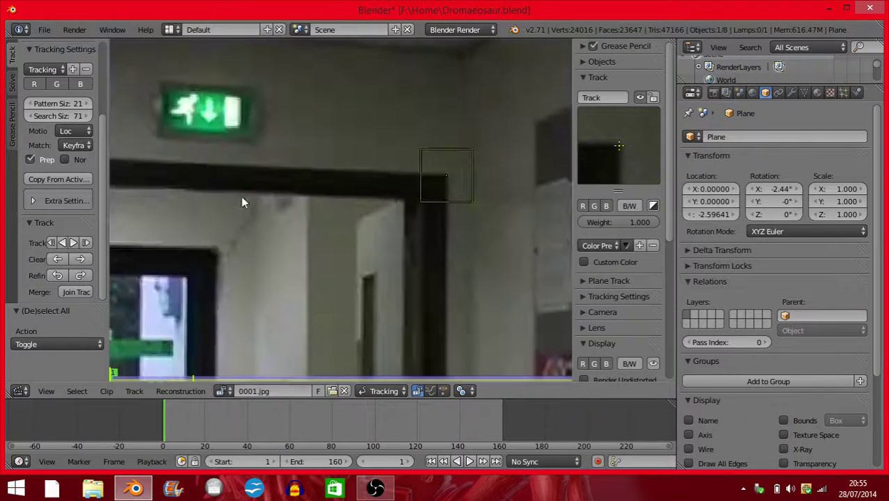
{"action": "middle_click_drag", "start_coordinate": [332, 187], "coordinate": [411, 203]}
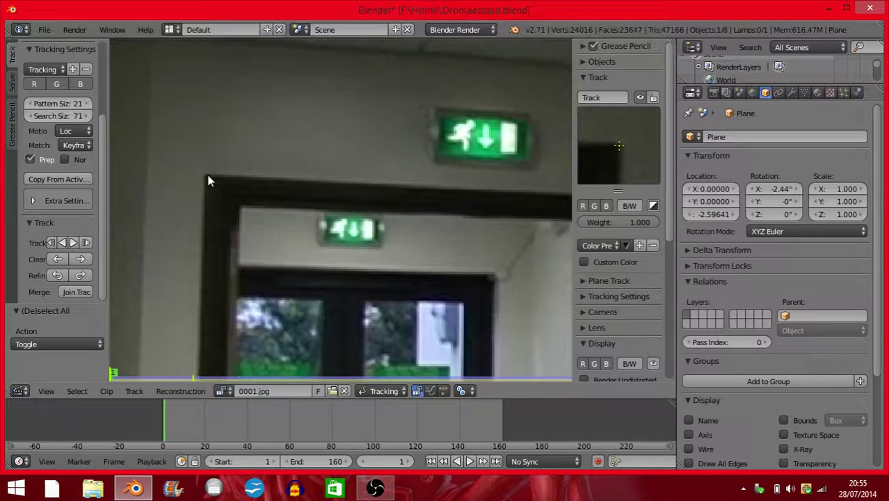
{"action": "left_click", "coordinate": [206, 181], "text": "ctrl"}
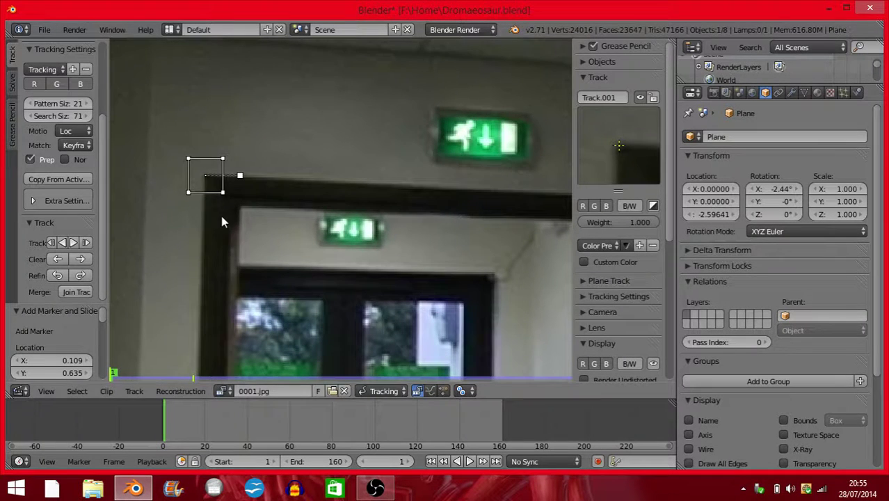
{"action": "key", "text": "s"}
{"action": "left_click", "coordinate": [250, 226]}
{"action": "scroll", "coordinate": [208, 230], "scroll_direction": "down", "scroll_amount": 2}
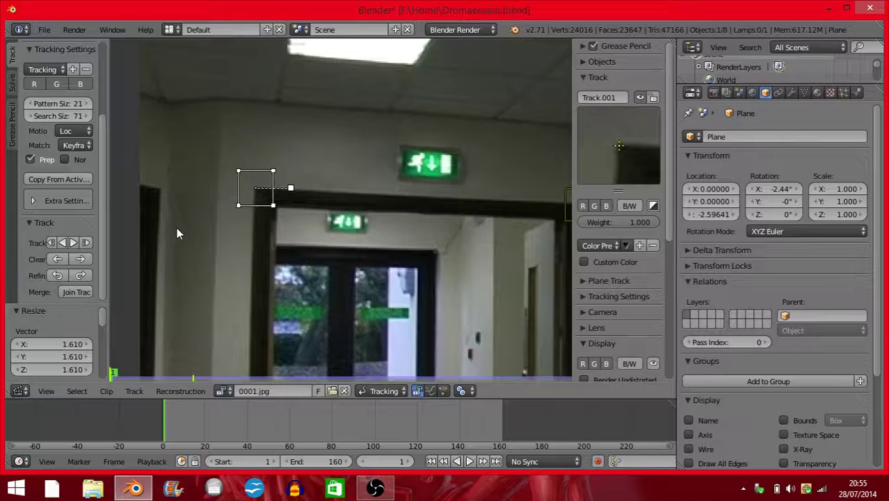
{"action": "left_click", "coordinate": [85, 242]}
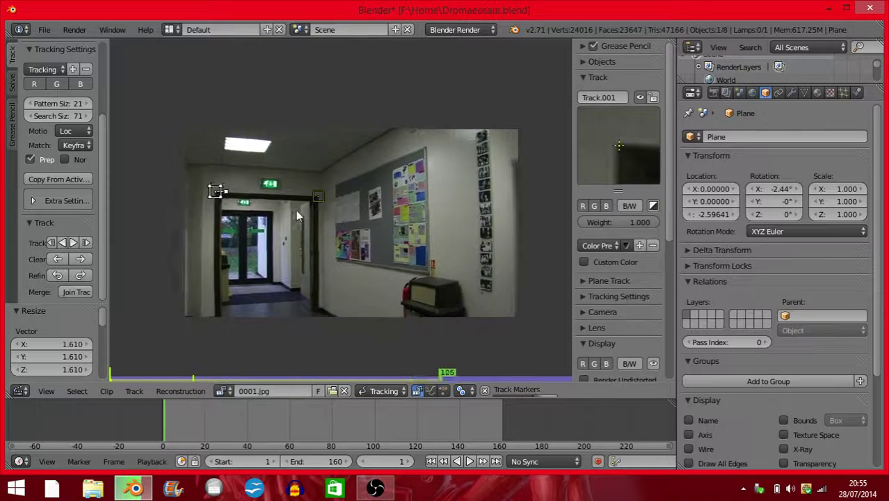
{"action": "key", "text": "a"}
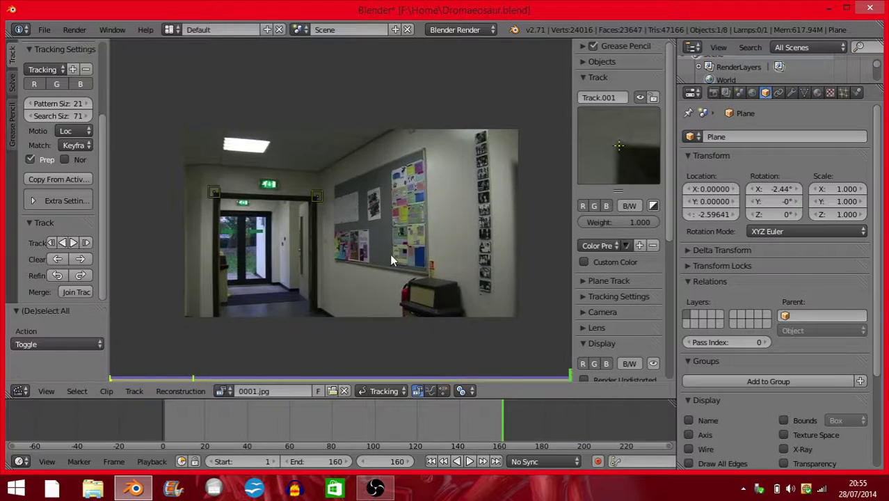
{"action": "scroll", "coordinate": [390, 253], "scroll_direction": "up", "scroll_amount": 3}
{"action": "scroll", "coordinate": [289, 220], "scroll_direction": "down", "scroll_amount": 2}
{"action": "scroll", "coordinate": [311, 206], "scroll_direction": "up", "scroll_amount": 4}
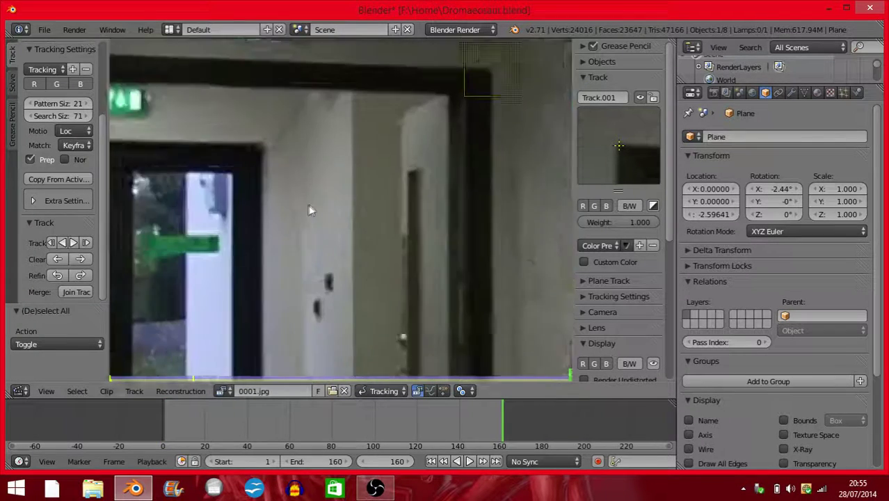
{"action": "scroll", "coordinate": [325, 210], "scroll_direction": "down", "scroll_amount": 1}
{"action": "scroll", "coordinate": [323, 209], "scroll_direction": "down", "scroll_amount": 3}
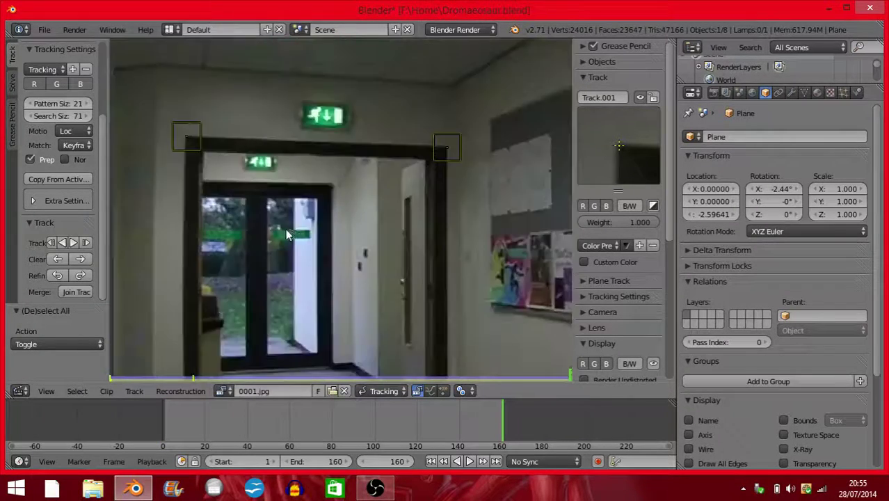
{"action": "scroll", "coordinate": [316, 209], "scroll_direction": "up", "scroll_amount": 1}
{"action": "scroll", "coordinate": [310, 209], "scroll_direction": "up", "scroll_amount": 1}
{"action": "scroll", "coordinate": [307, 205], "scroll_direction": "up", "scroll_amount": 2}
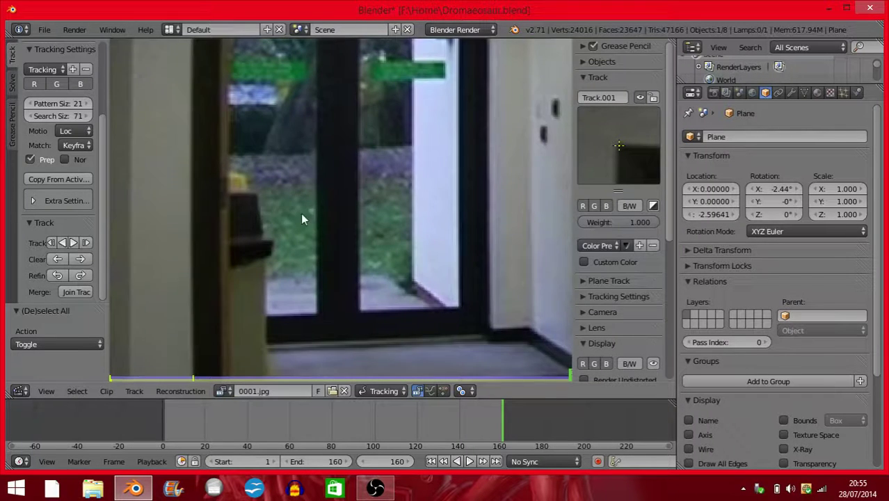
{"action": "scroll", "coordinate": [300, 214], "scroll_direction": "down", "scroll_amount": 1}
{"action": "left_click", "coordinate": [251, 189], "text": "ctrl"}
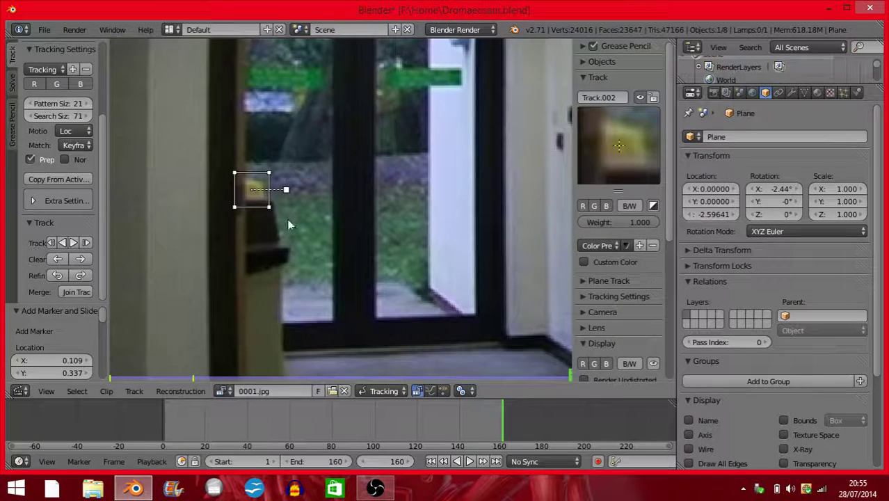
{"action": "key", "text": "s"}
{"action": "left_click", "coordinate": [312, 230]}
{"action": "key", "text": "g"}
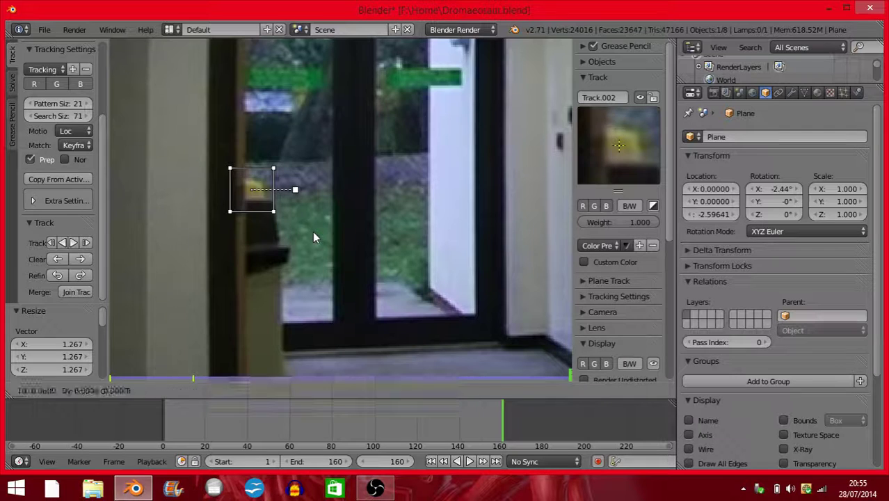
{"action": "left_click", "coordinate": [314, 230]}
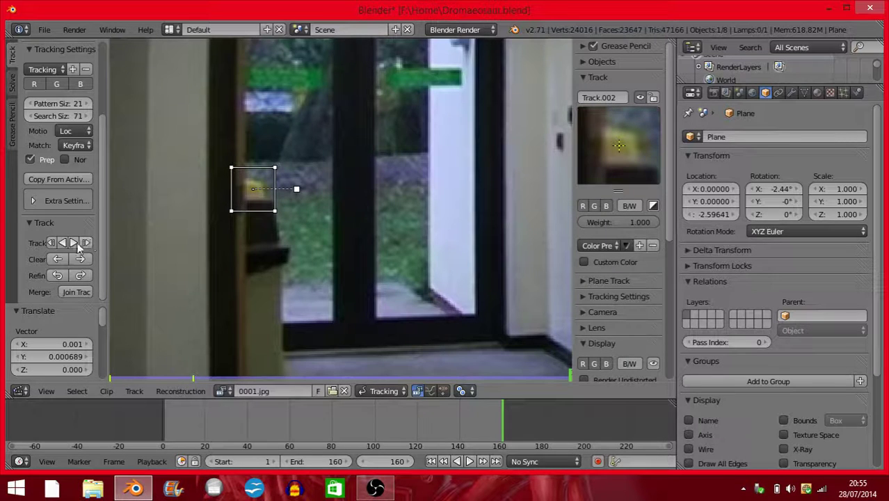
{"action": "key", "text": "x"}
{"action": "left_click", "coordinate": [196, 236]}
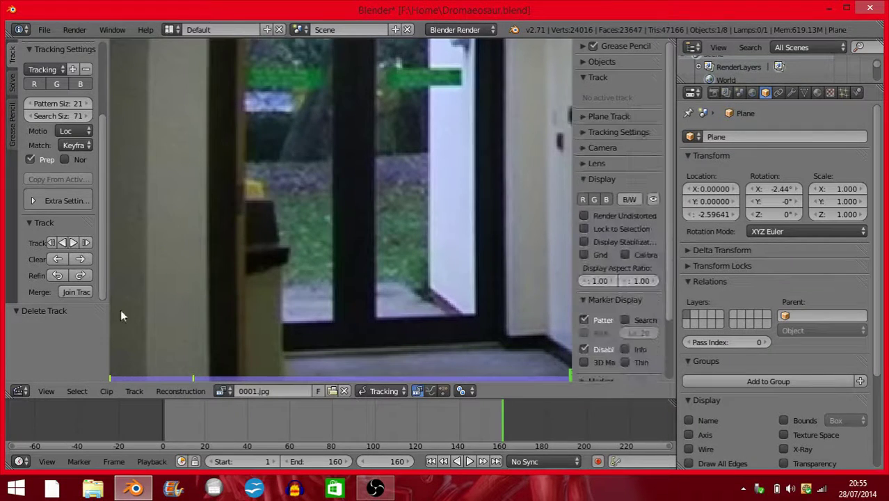
- At frame 1, add an enlarged tracking marker on the yellow object just inside the left side of the door frame
{"action": "left_click", "coordinate": [112, 377]}
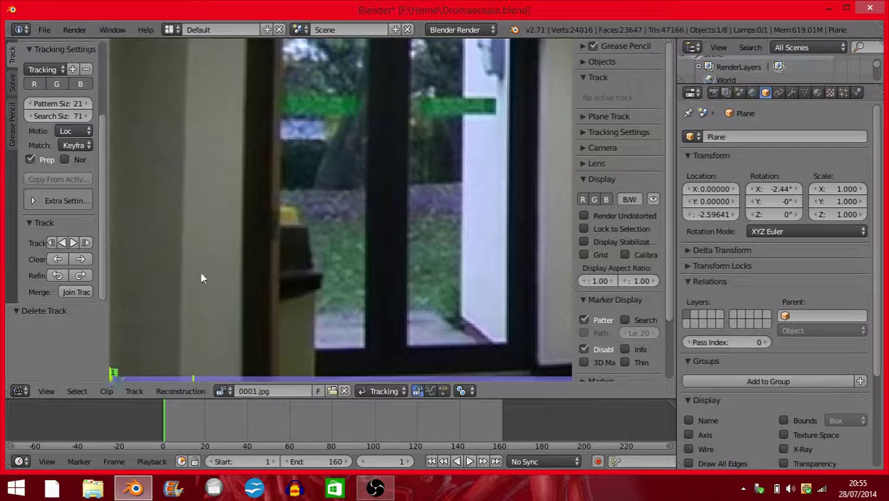
{"action": "left_click", "coordinate": [289, 213], "text": "ctrl"}
{"action": "key", "text": "s"}
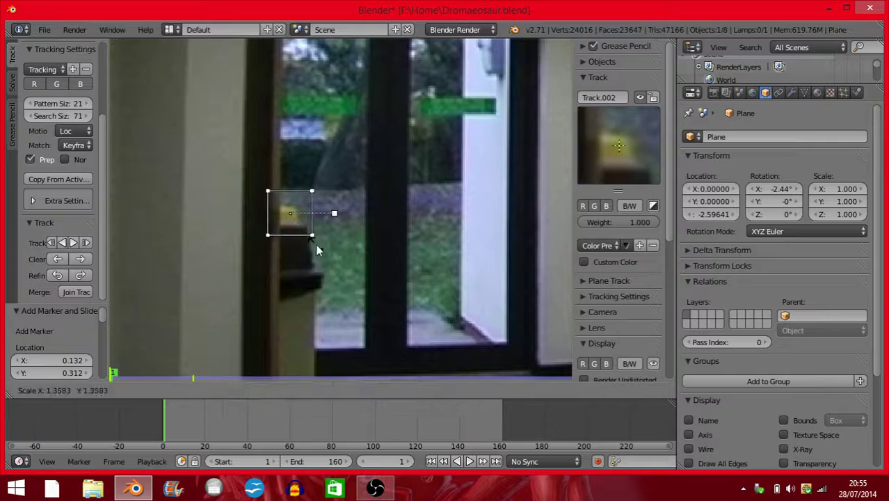
{"action": "left_click", "coordinate": [320, 246]}
{"action": "key", "text": "g"}
{"action": "left_click", "coordinate": [321, 248]}
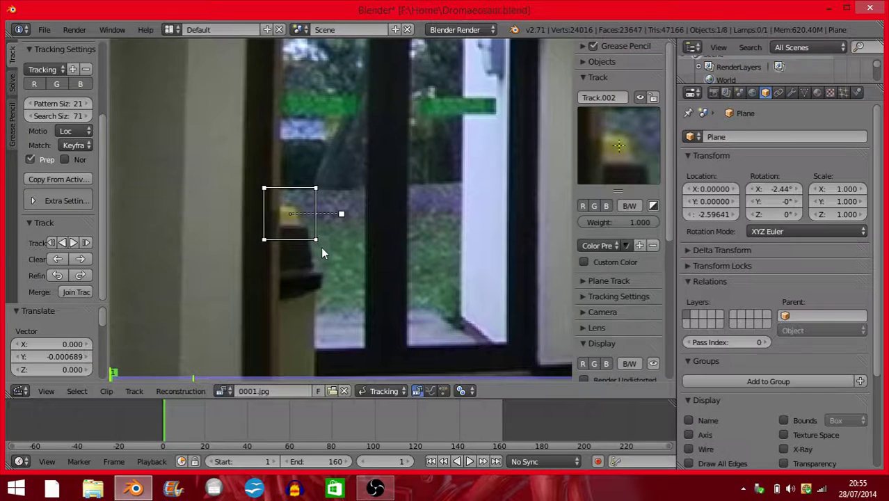
- Track the yellow object's marker forward through the whole clip, then deselect all tracks and return to frame 1
{"action": "left_click", "coordinate": [75, 242]}
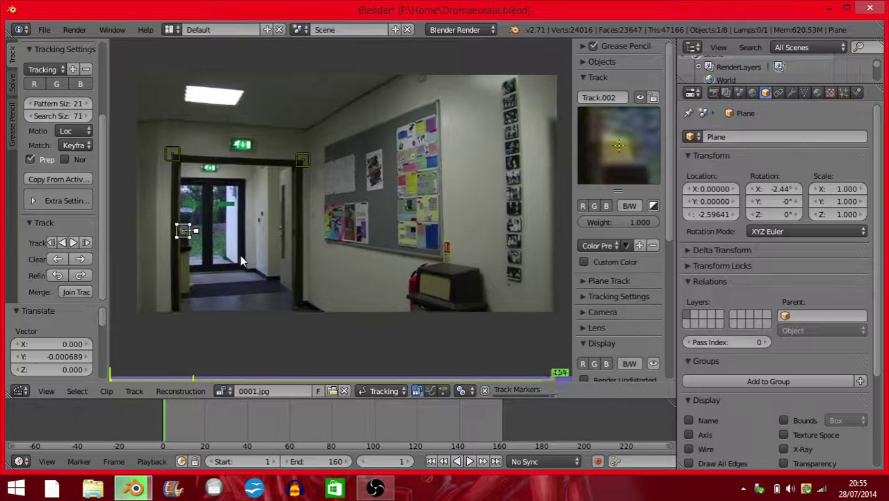
{"action": "key", "text": "a"}
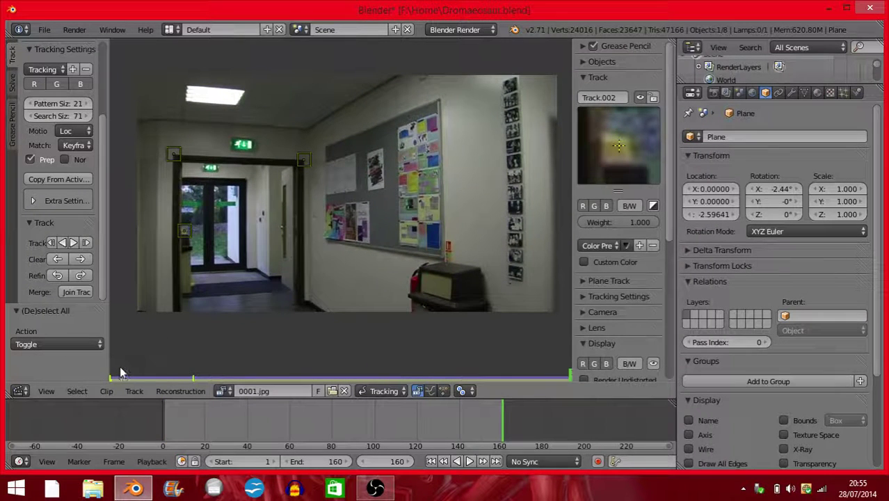
{"action": "left_click", "coordinate": [114, 377]}
- Add a tracking marker around the two dark fixtures on the white wall beyond the doorway, enlarging and centring it over both
{"action": "scroll", "coordinate": [351, 222], "scroll_direction": "up", "scroll_amount": 2}
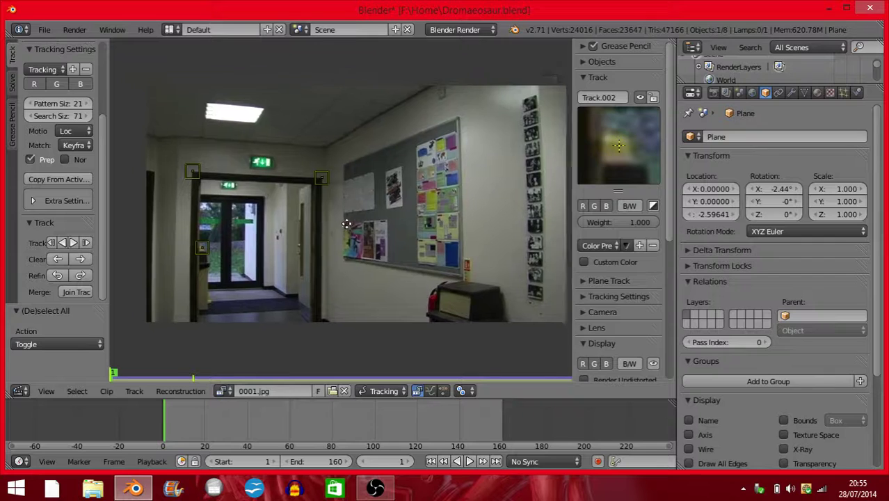
{"action": "scroll", "coordinate": [436, 223], "scroll_direction": "up", "scroll_amount": 2}
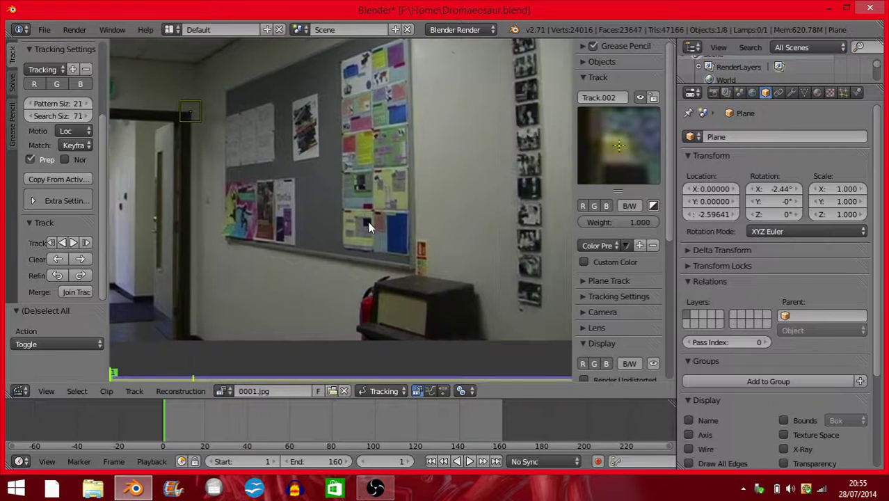
{"action": "scroll", "coordinate": [368, 222], "scroll_direction": "down", "scroll_amount": 1}
{"action": "mouse_move", "coordinate": [359, 169]}
{"action": "middle_mouse_down"}
{"action": "mouse_move", "coordinate": [447, 225]}
{"action": "mouse_move", "coordinate": [416, 184]}
{"action": "middle_mouse_up"}
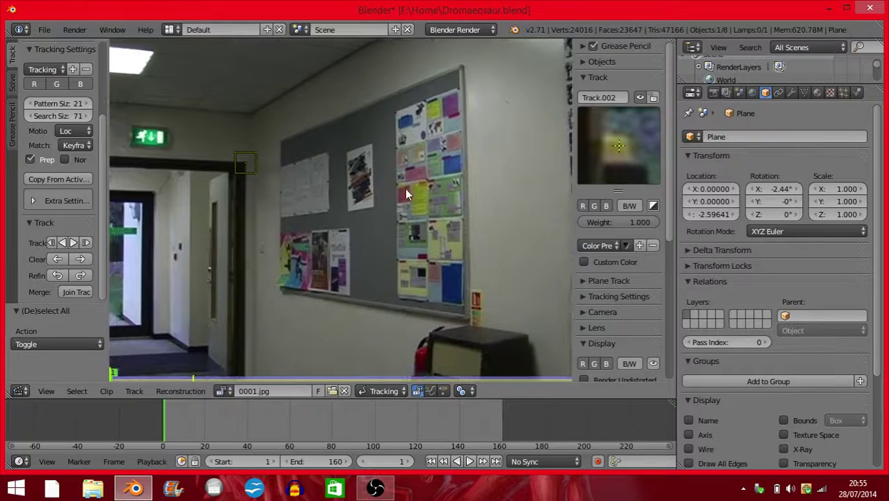
{"action": "middle_click_drag", "start_coordinate": [252, 195], "coordinate": [340, 167]}
{"action": "scroll", "coordinate": [292, 209], "scroll_direction": "up", "scroll_amount": 4}
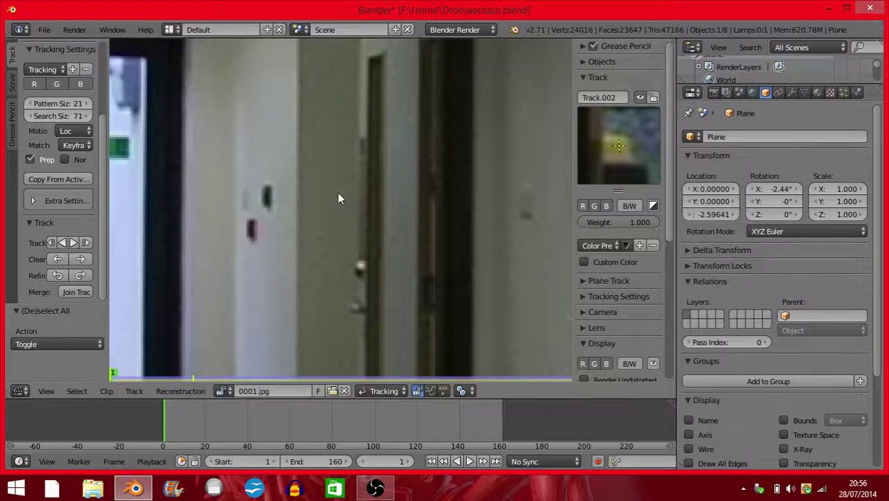
{"action": "left_click", "coordinate": [254, 216], "text": "ctrl"}
{"action": "key", "text": "s"}
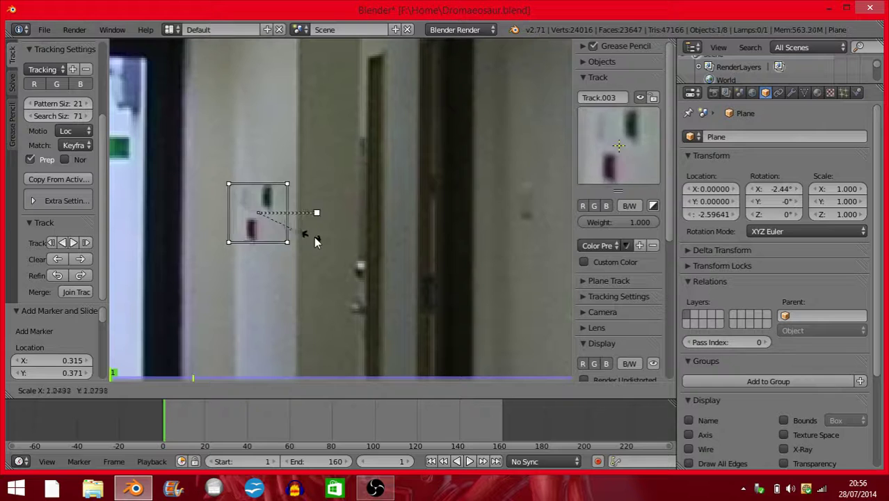
{"action": "left_click", "coordinate": [333, 243]}
{"action": "key", "text": "g"}
{"action": "left_click", "coordinate": [336, 245]}
- Track the wall fixtures' marker forward to the end of the clip, then deselect it and return to frame 1
{"action": "left_click", "coordinate": [84, 242]}
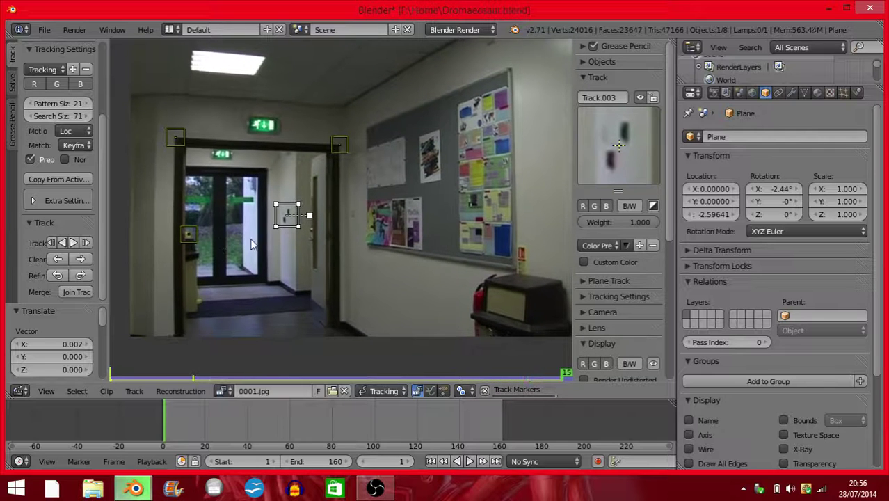
{"action": "key", "text": "a"}
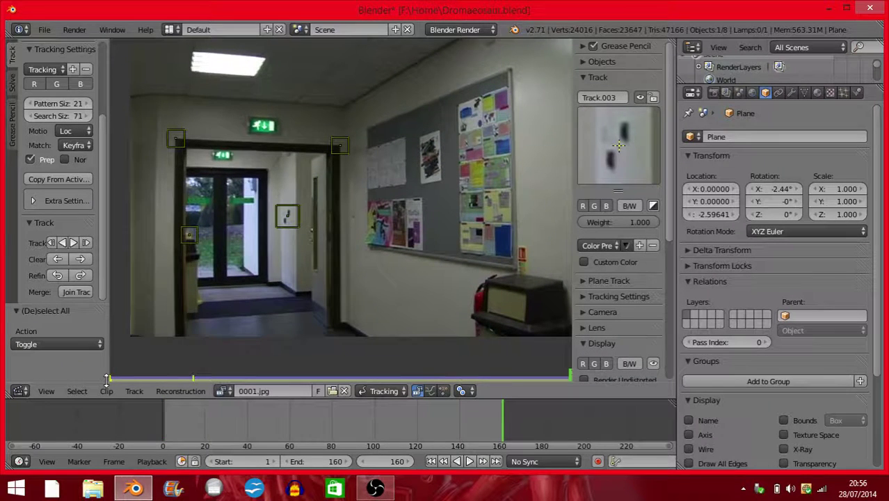
{"action": "left_click", "coordinate": [111, 377]}
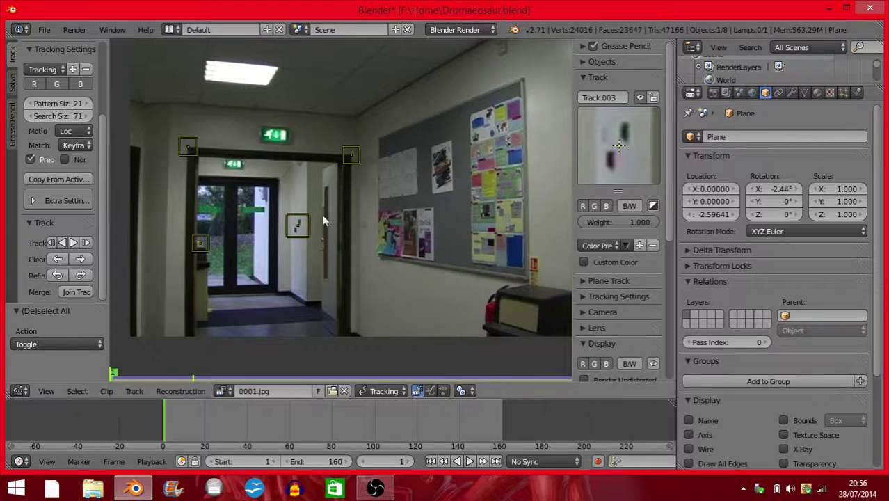
- Add a tracking marker on the noticeboard's upper right corner, enlarge it to about twice its size, and align it with the corner
{"action": "middle_click_drag", "start_coordinate": [244, 237], "coordinate": [289, 216]}
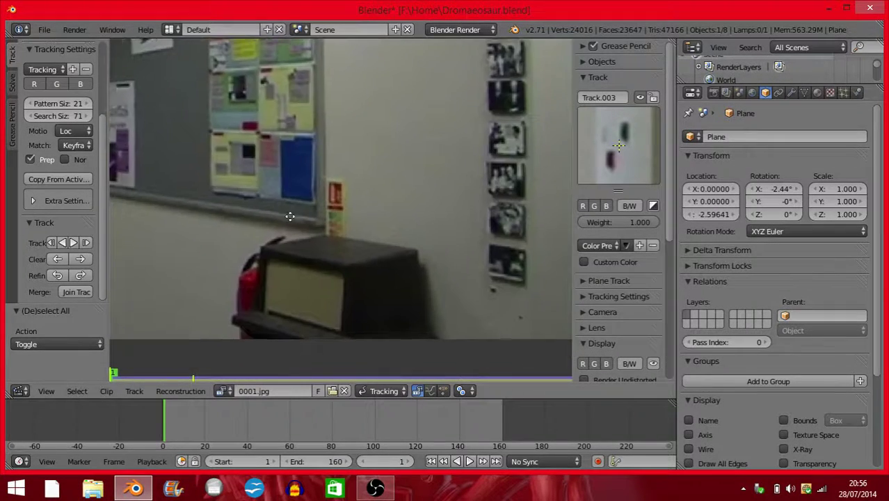
{"action": "middle_click_drag", "start_coordinate": [420, 206], "coordinate": [345, 197], "text": "ctrl"}
{"action": "middle_click_drag", "start_coordinate": [362, 128], "coordinate": [369, 137]}
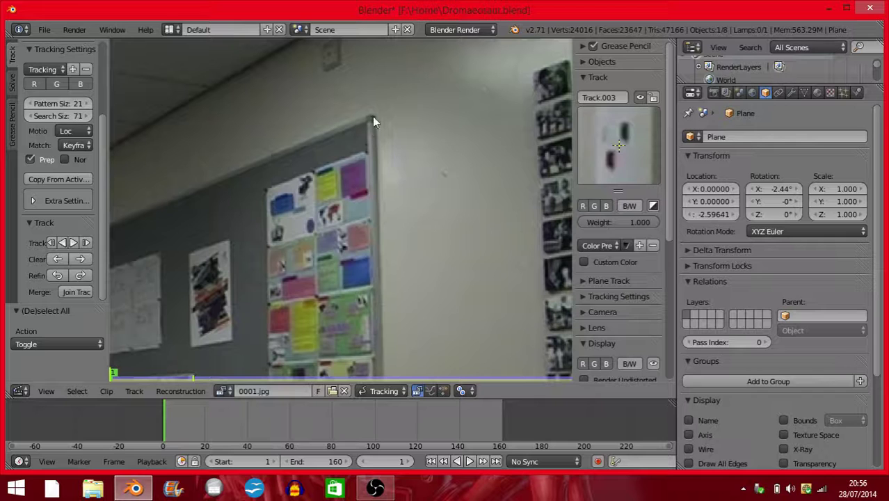
{"action": "left_click", "coordinate": [372, 122], "text": "ctrl"}
{"action": "key", "text": "s"}
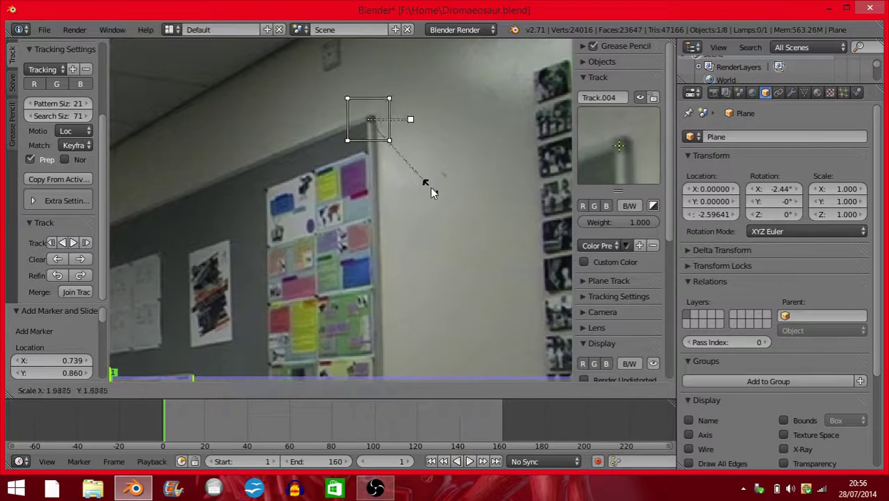
{"action": "left_click", "coordinate": [430, 187]}
{"action": "key", "text": "g"}
{"action": "left_click", "coordinate": [432, 184]}
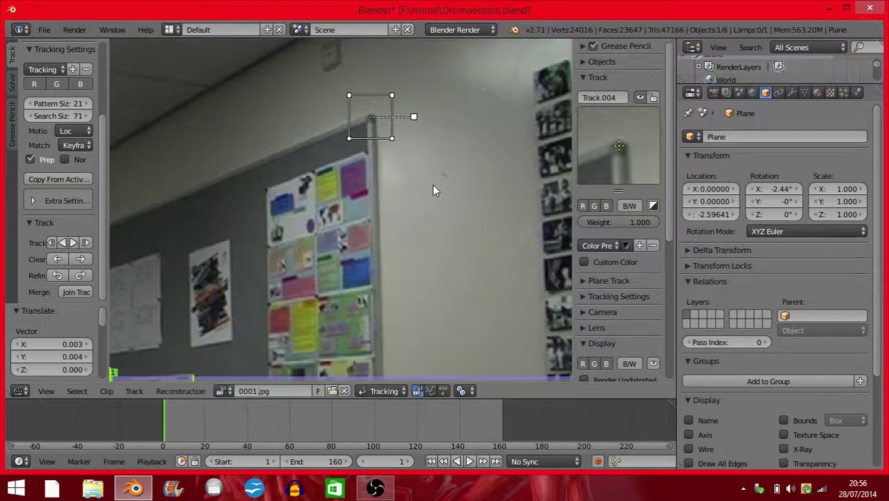
- Track the noticeboard corner marker forward through frame 160, then deselect all tracks and return to frame 1
{"action": "left_click", "coordinate": [73, 242]}
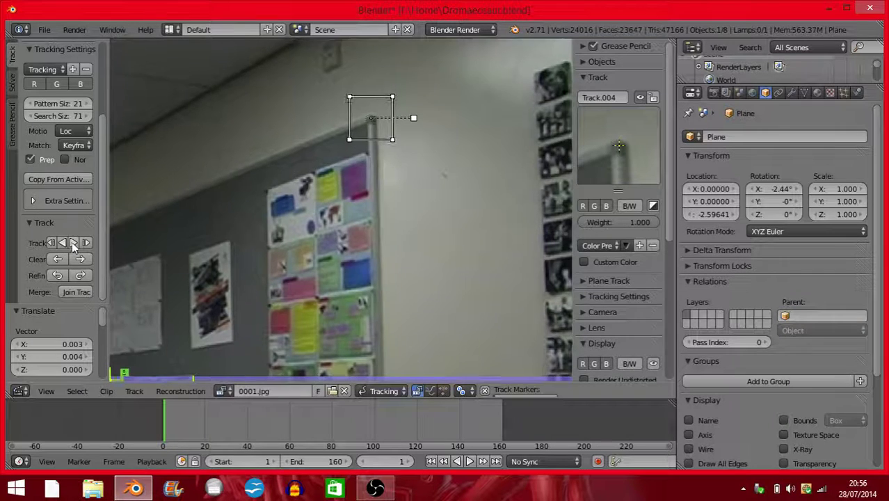
{"action": "scroll", "coordinate": [278, 209], "scroll_direction": "down", "scroll_amount": 5}
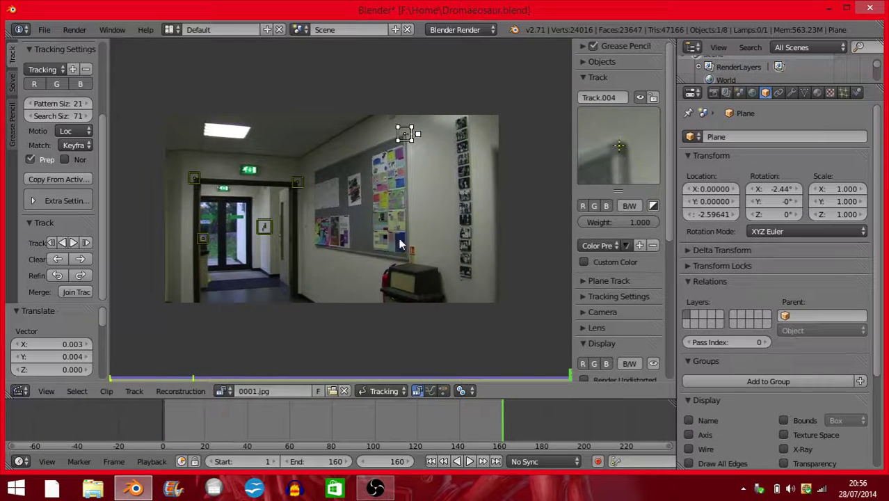
{"action": "key", "text": "a"}
{"action": "left_click", "coordinate": [112, 375]}
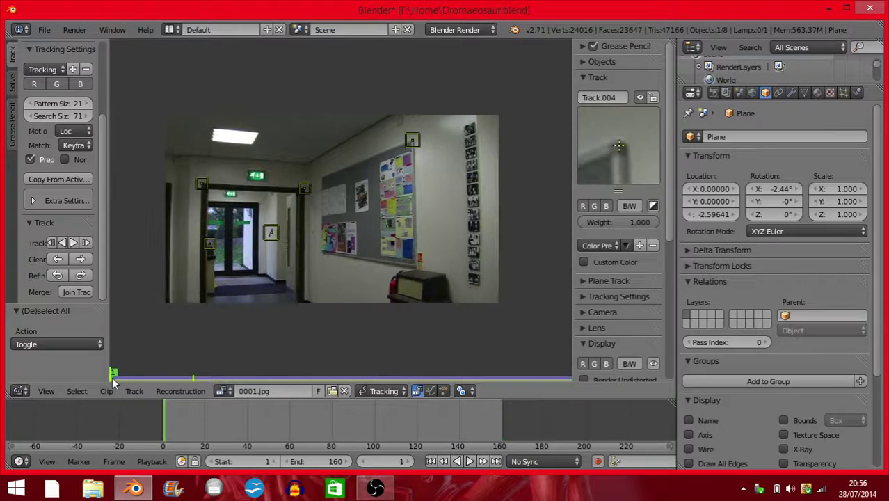
- Add a tracking marker on the red sign beside the noticeboard's lower right corner and enlarge it to about 1.95 times its size
{"action": "scroll", "coordinate": [250, 194], "scroll_direction": "up", "scroll_amount": 2}
{"action": "mouse_move", "coordinate": [271, 215]}
{"action": "middle_mouse_down", "text": "ctrl"}
{"action": "mouse_move", "coordinate": [278, 200]}
{"action": "mouse_move", "coordinate": [327, 212]}
{"action": "mouse_move", "coordinate": [353, 246]}
{"action": "mouse_move", "coordinate": [348, 207]}
{"action": "mouse_move", "coordinate": [325, 206]}
{"action": "middle_mouse_up", "text": "ctrl"}
{"action": "left_click", "coordinate": [326, 206], "text": "ctrl"}
{"action": "key", "text": "s"}
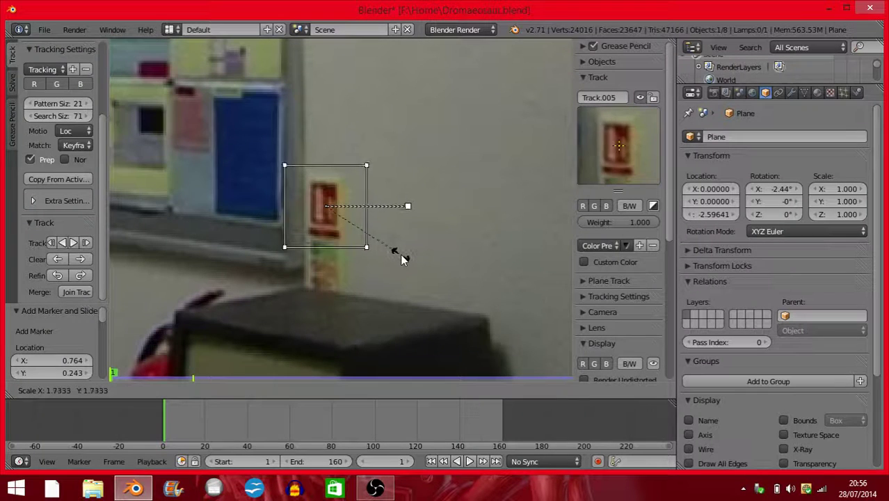
{"action": "left_click", "coordinate": [399, 253]}
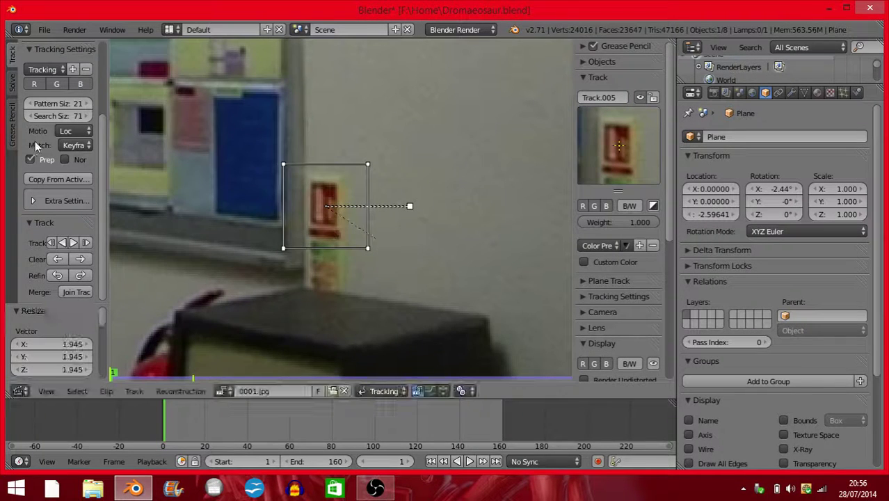
- Track the red sign's marker forward through frame 160, deselect all tracks and return to frame 1
{"action": "left_click", "coordinate": [74, 243]}
{"action": "scroll", "coordinate": [182, 203], "scroll_direction": "down", "scroll_amount": 4}
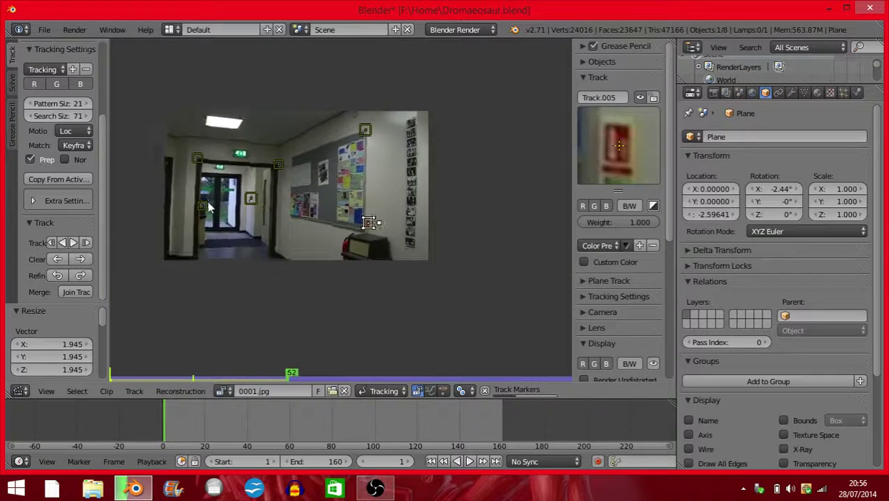
{"action": "scroll", "coordinate": [247, 240], "scroll_direction": "up", "scroll_amount": 2}
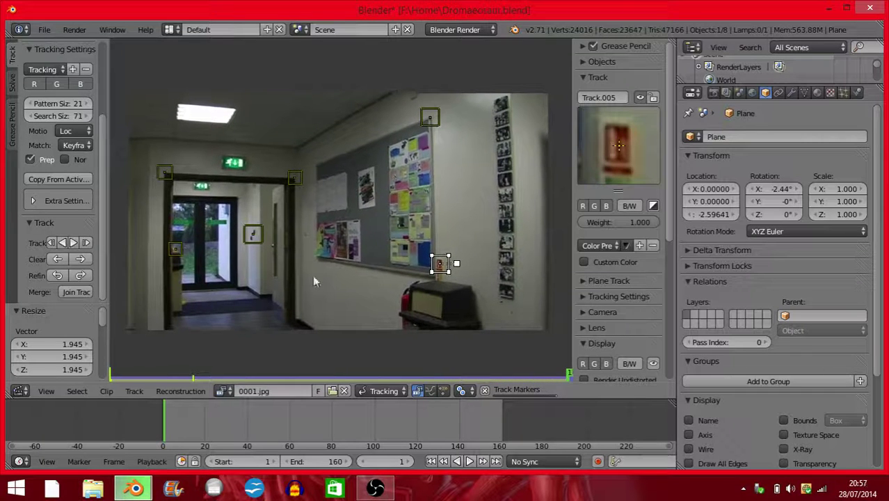
{"action": "key", "text": "a"}
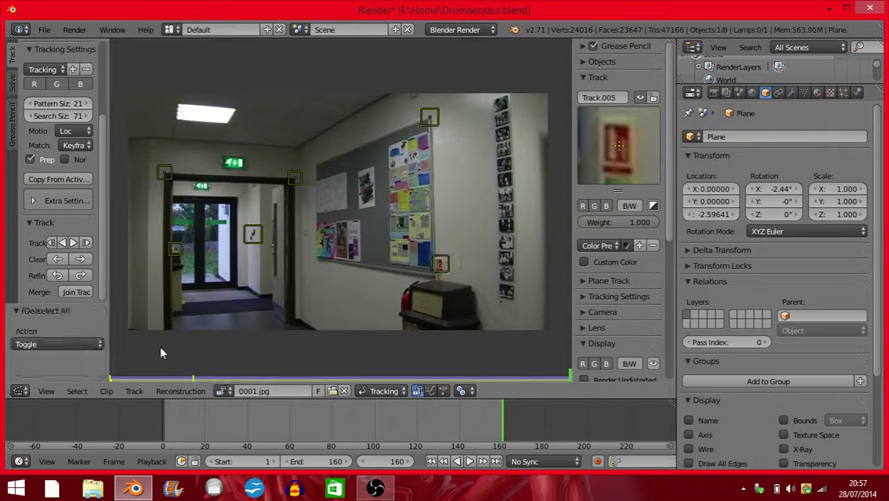
{"action": "left_click", "coordinate": [111, 378]}
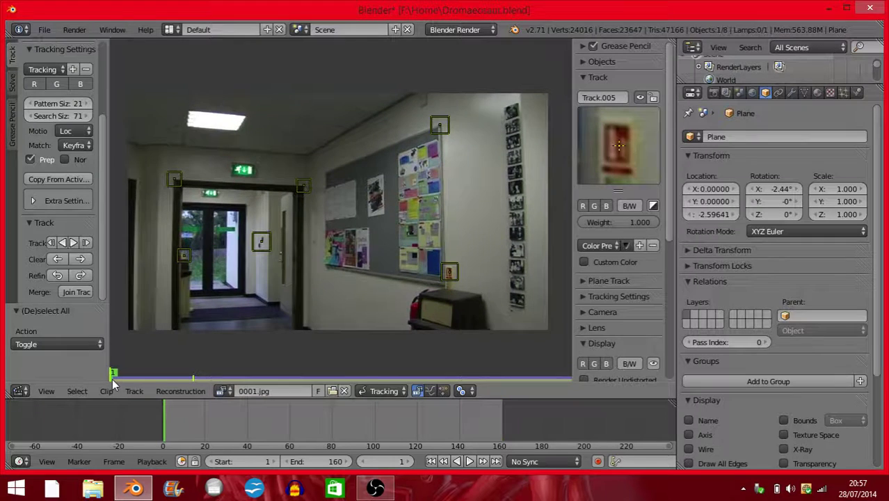
- Add a tracking marker on the blue figure of the colourful poster at the noticeboard's lower left, and scale it up about 2.04 times
{"action": "scroll", "coordinate": [319, 225], "scroll_direction": "up", "scroll_amount": 2}
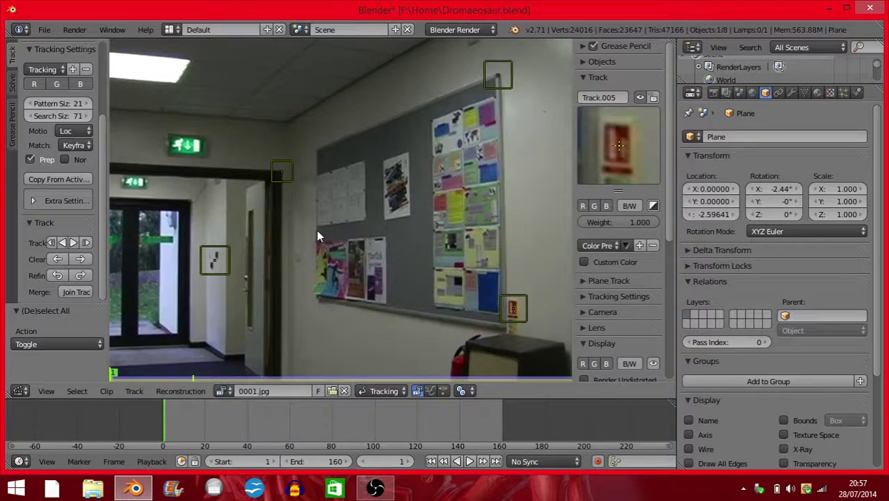
{"action": "scroll", "coordinate": [371, 223], "scroll_direction": "down", "scroll_amount": 2}
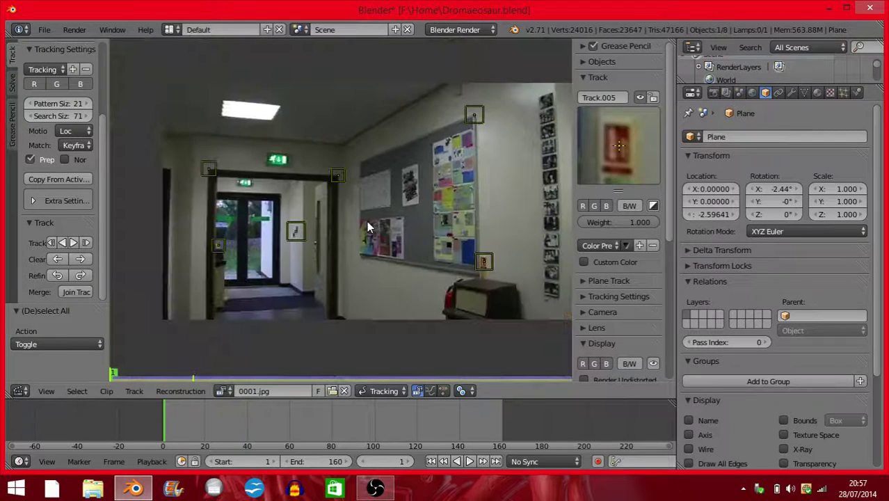
{"action": "middle_click_drag", "start_coordinate": [368, 226], "coordinate": [319, 254]}
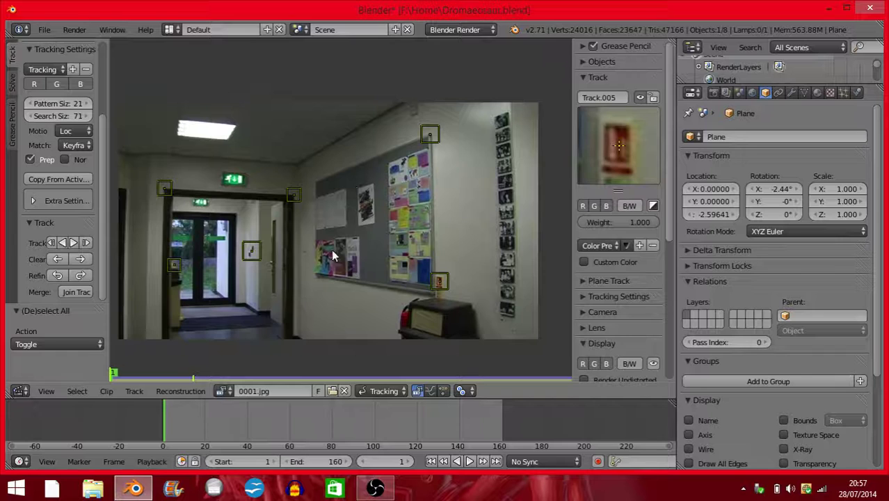
{"action": "scroll", "coordinate": [292, 251], "scroll_direction": "up", "scroll_amount": 6}
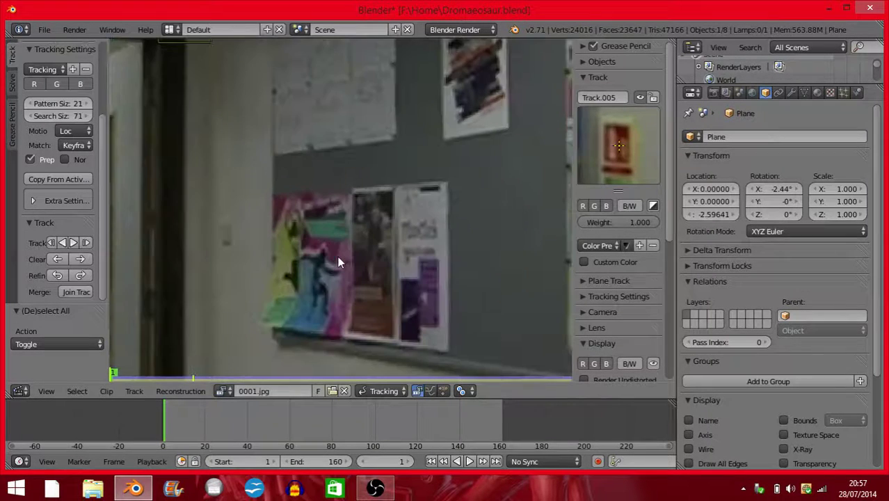
{"action": "middle_click_drag", "start_coordinate": [339, 262], "coordinate": [341, 237]}
{"action": "left_click", "coordinate": [317, 252], "text": "ctrl"}
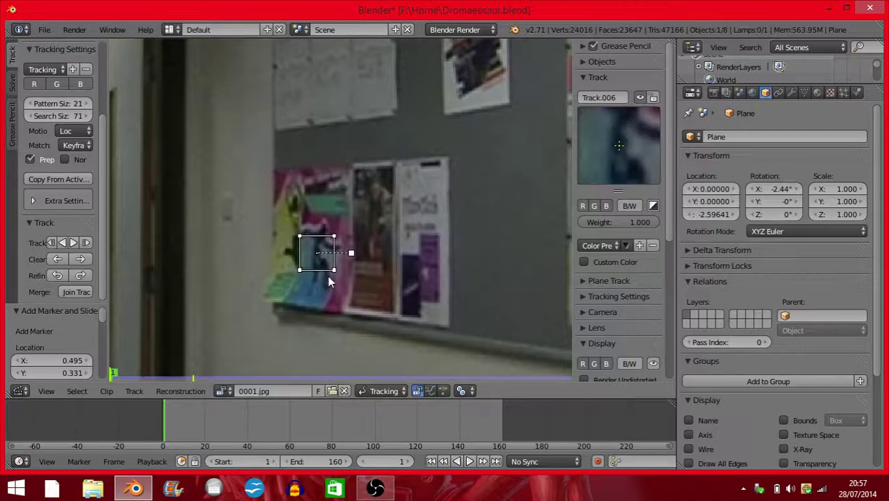
{"action": "key", "text": "s"}
{"action": "left_click", "coordinate": [370, 307]}
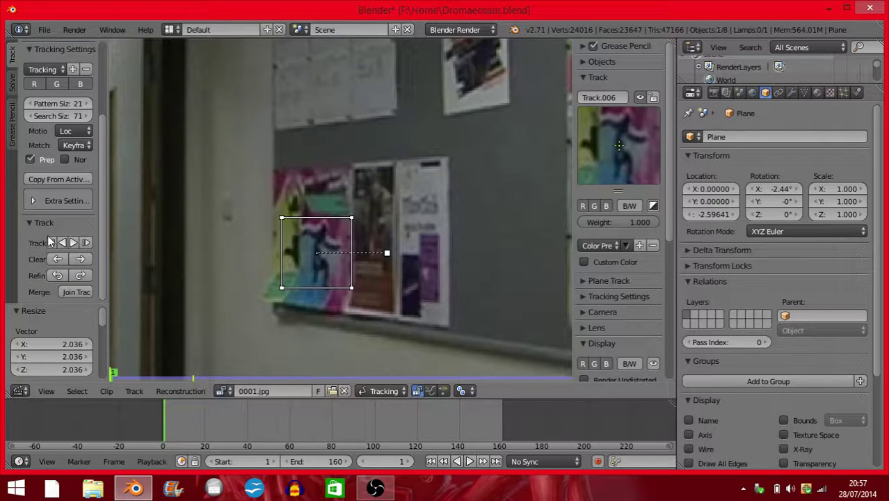
- Track the poster marker forward to the end of the clip, return to frame 1 and deselect it
{"action": "scroll", "coordinate": [223, 255], "scroll_direction": "down", "scroll_amount": 3}
{"action": "key", "text": "ctrl+t"}
{"action": "scroll", "coordinate": [222, 259], "scroll_direction": "down", "scroll_amount": 2}
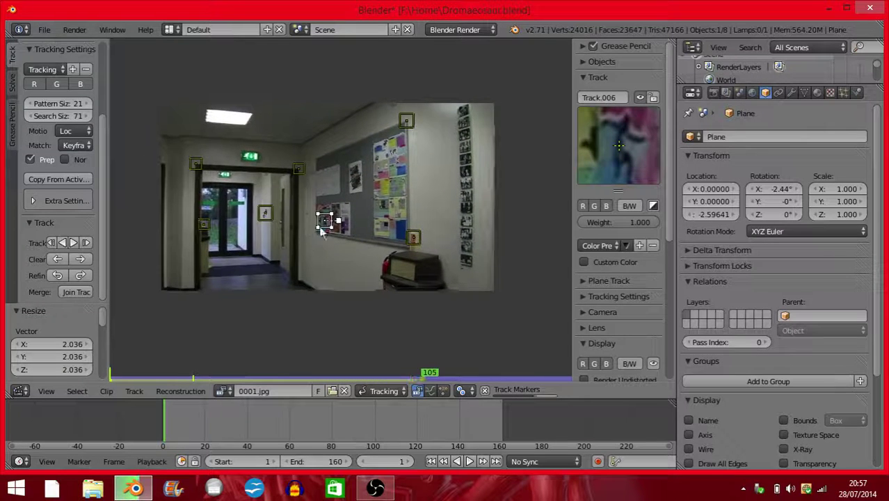
{"action": "left_click", "coordinate": [112, 375]}
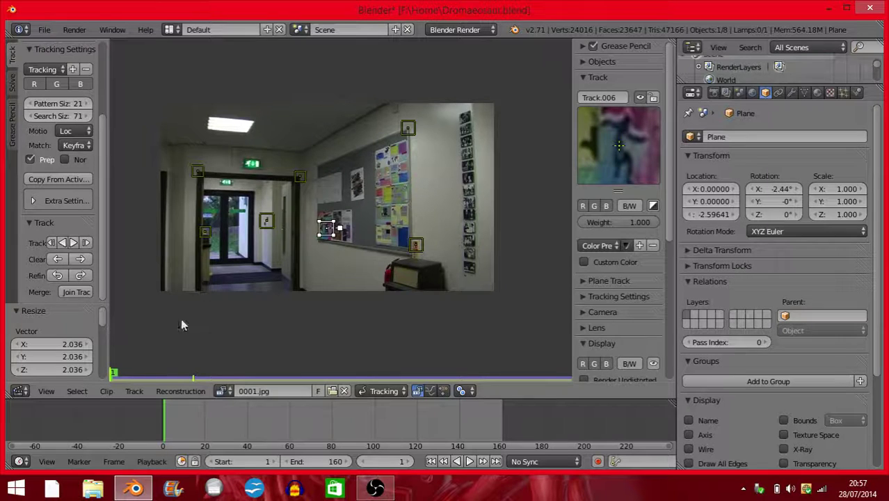
{"action": "key", "text": "a"}
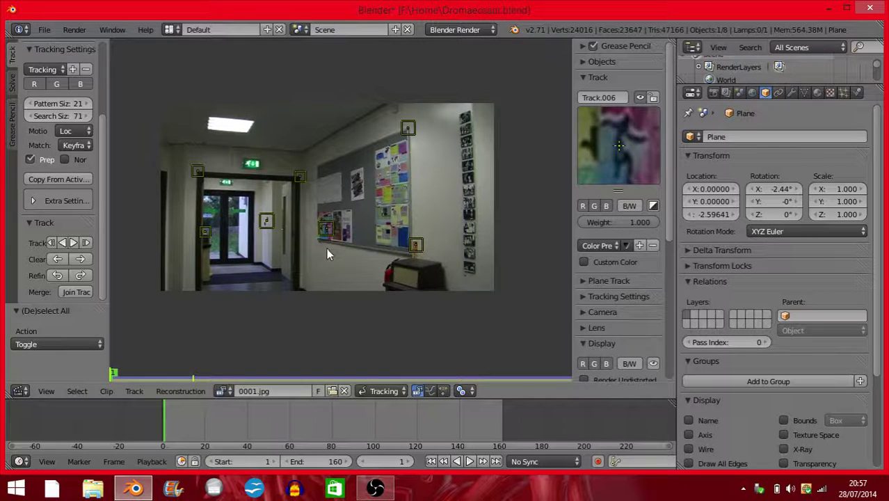
- Add a tracking marker on the upper right corner of the far door's right glass pane and enlarge it about 1.96 times
{"action": "scroll", "coordinate": [283, 257], "scroll_direction": "up", "scroll_amount": 2}
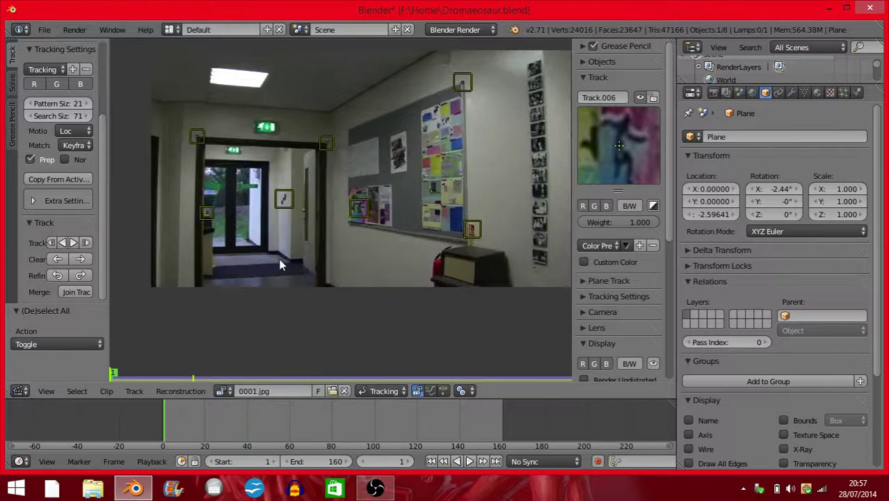
{"action": "scroll", "coordinate": [279, 258], "scroll_direction": "up", "scroll_amount": 1}
{"action": "middle_click_drag", "start_coordinate": [278, 263], "coordinate": [283, 282]}
{"action": "scroll", "coordinate": [234, 214], "scroll_direction": "up", "scroll_amount": 1}
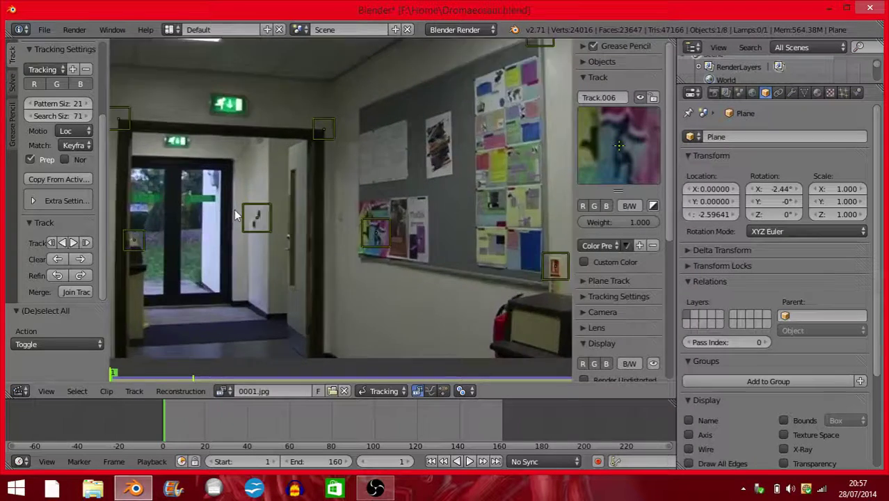
{"action": "scroll", "coordinate": [234, 215], "scroll_direction": "up", "scroll_amount": 4}
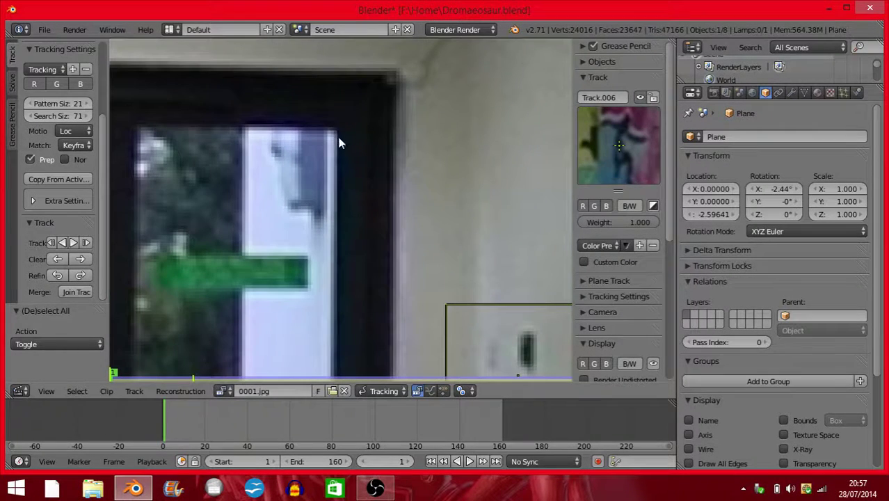
{"action": "left_click", "coordinate": [337, 136], "text": "ctrl"}
{"action": "key", "text": "s"}
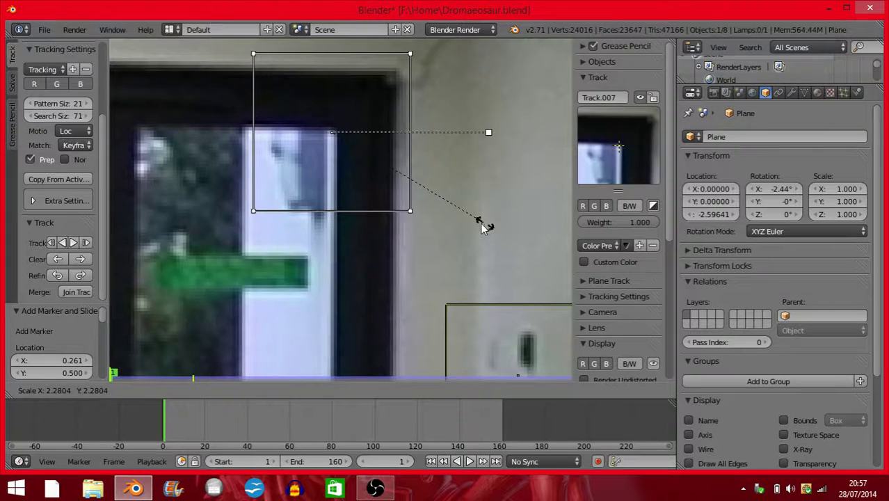
{"action": "left_click", "coordinate": [456, 223]}
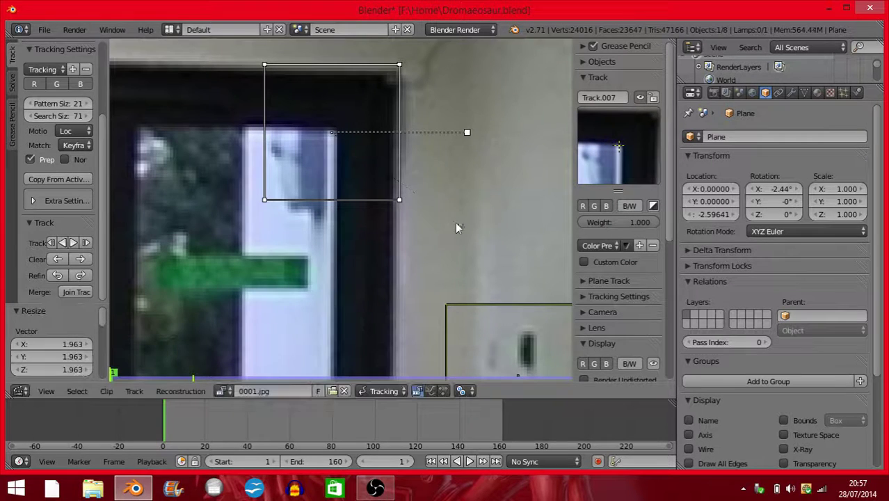
- Track the glass pane corner marker forward through frame 160, deselect all tracks and return to frame 1
{"action": "left_click", "coordinate": [73, 242]}
{"action": "scroll", "coordinate": [268, 229], "scroll_direction": "down", "scroll_amount": 5}
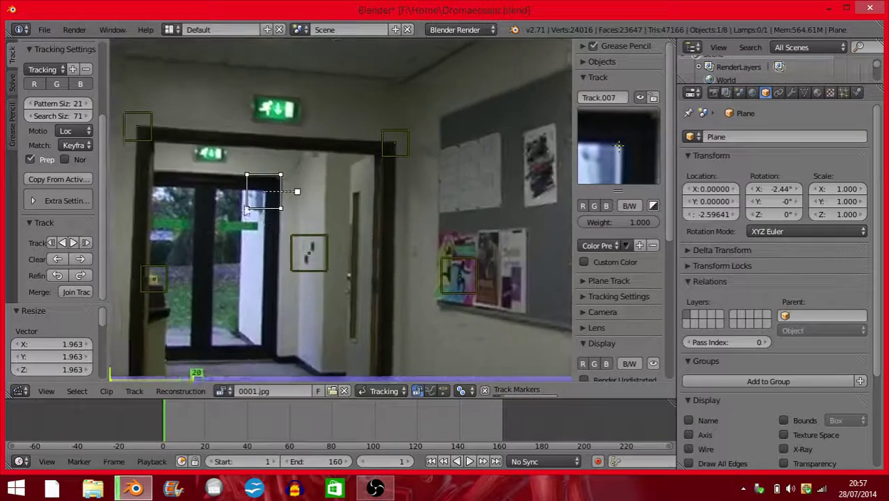
{"action": "scroll", "coordinate": [323, 233], "scroll_direction": "up", "scroll_amount": 3}
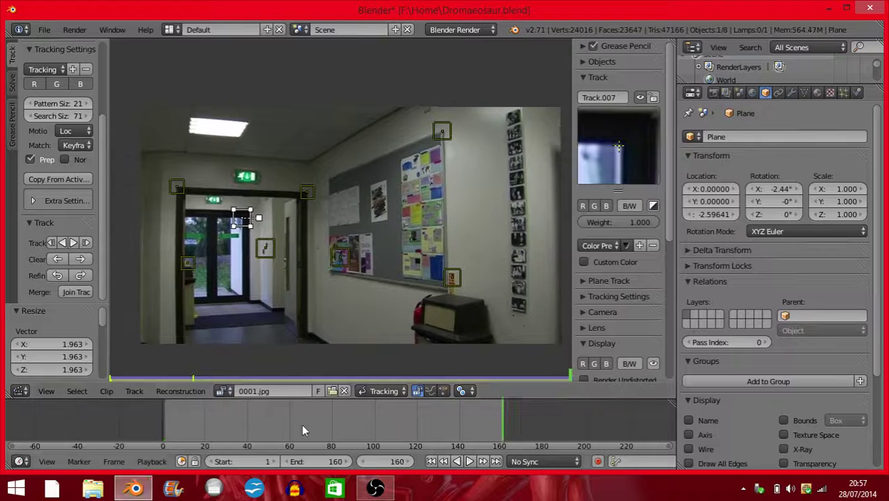
{"action": "key", "text": "a"}
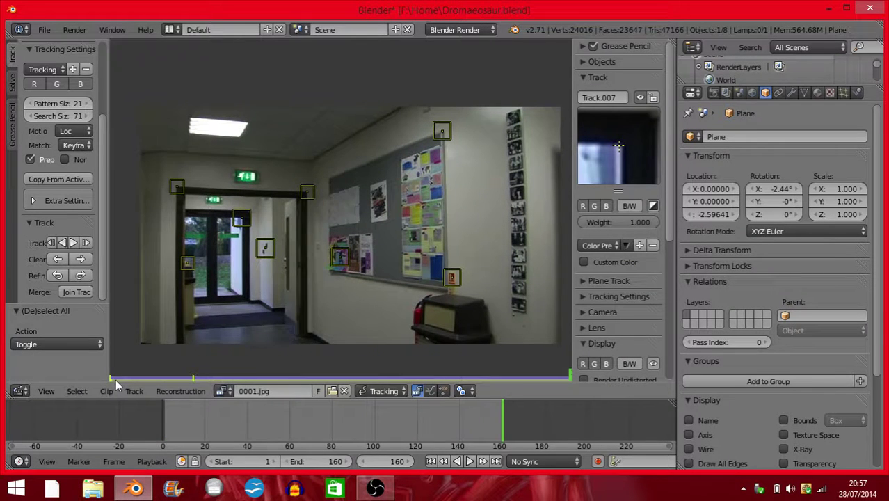
{"action": "left_click", "coordinate": [113, 378]}
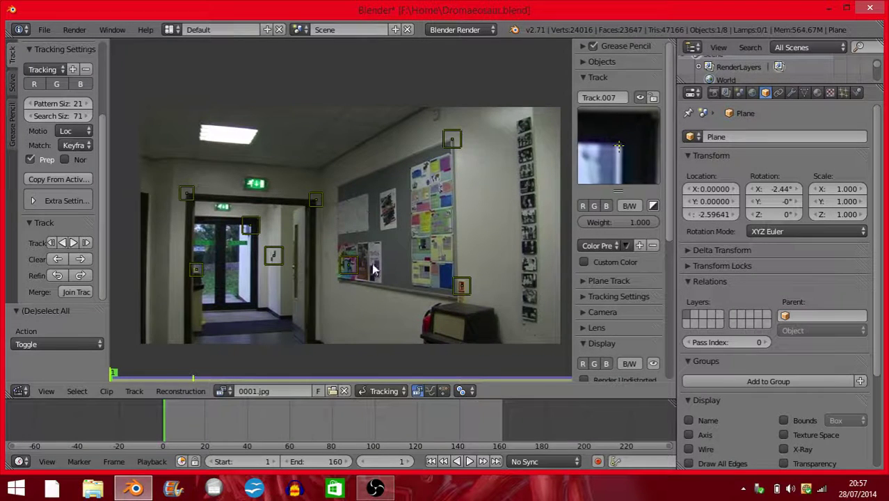
- Play back the clip to check that all markers follow their features, and stop at frame 1
{"action": "scroll", "coordinate": [369, 268], "scroll_direction": "down", "scroll_amount": 1}
{"action": "key", "text": "alt+a"}
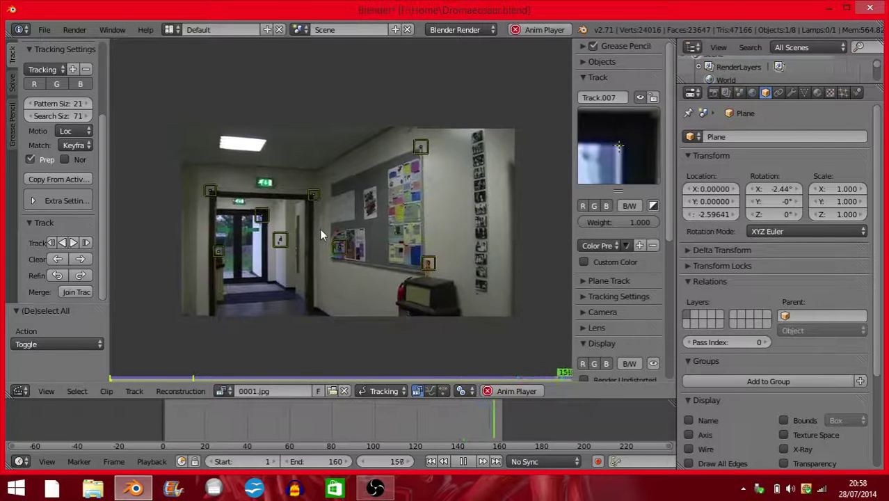
{"action": "key", "text": "Escape"}
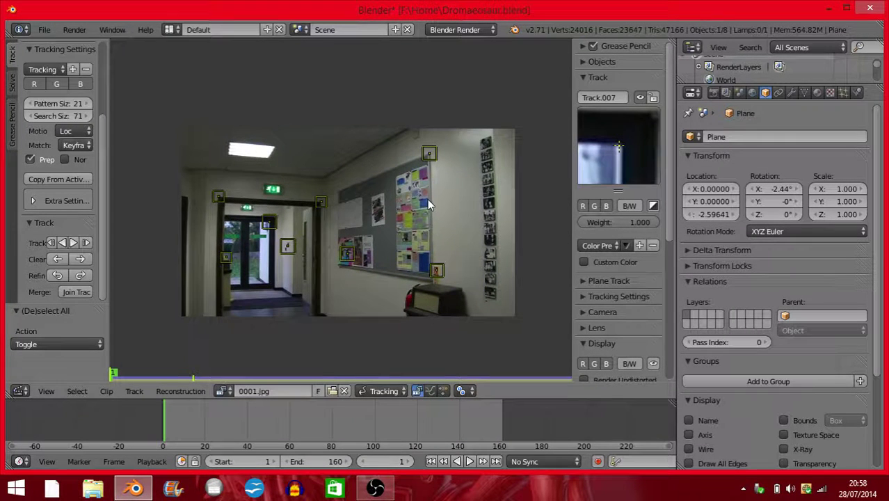
- Mute the footage display so only the tracking markers show on a black background
{"action": "scroll", "coordinate": [618, 147], "scroll_direction": "down", "scroll_amount": 5}
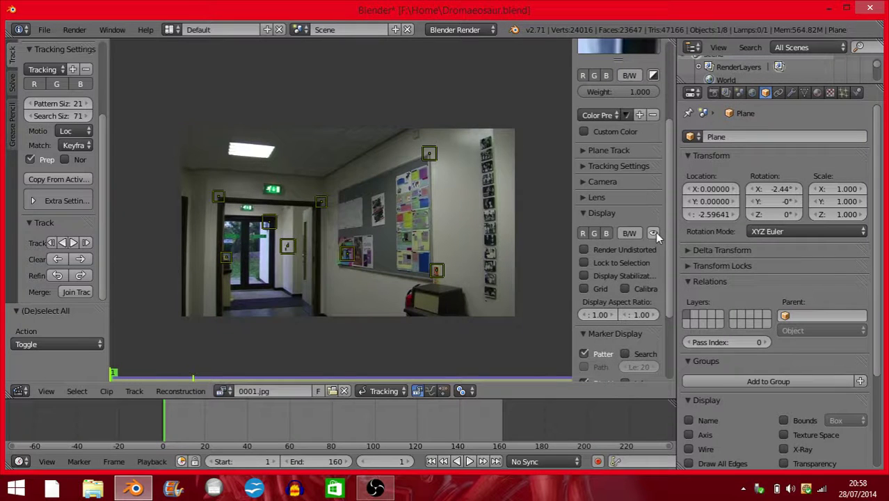
{"action": "left_click", "coordinate": [652, 234]}
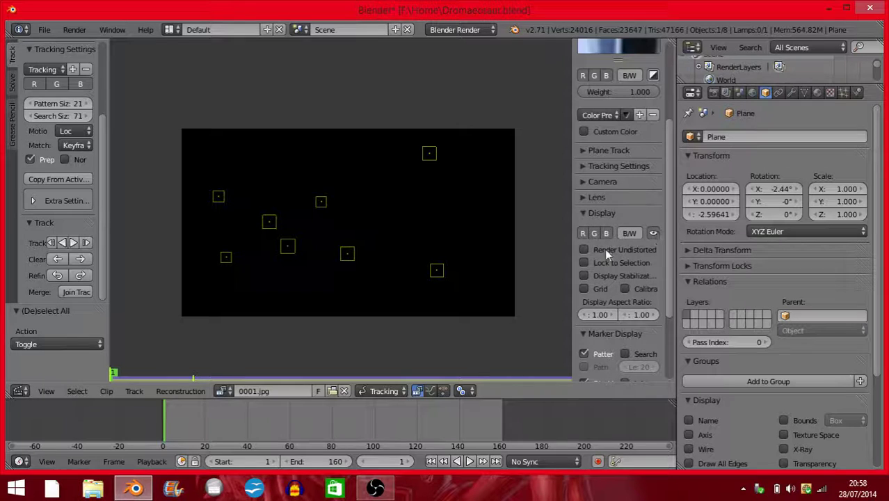
{"action": "left_click", "coordinate": [602, 212]}
{"action": "left_click", "coordinate": [604, 211]}
{"action": "scroll", "coordinate": [637, 292], "scroll_direction": "up", "scroll_amount": 5}
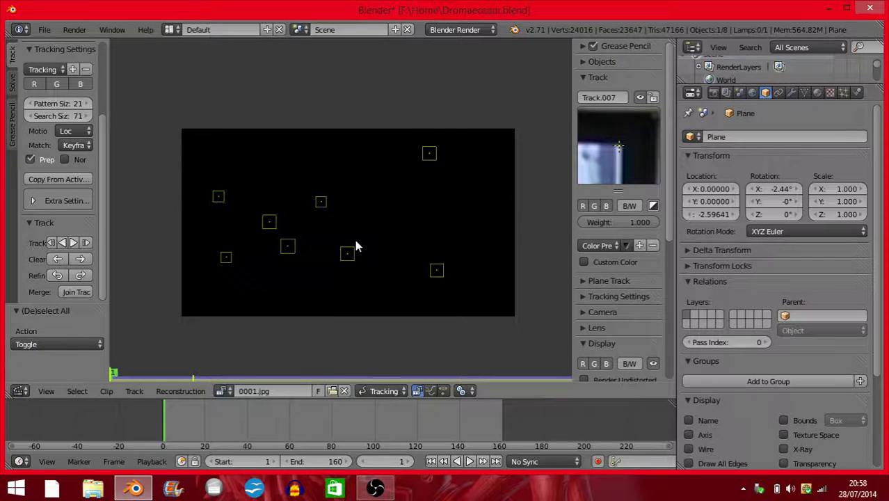
- Play back the markers on their own to check their motion, and show the footage again
{"action": "key", "text": "alt+a"}
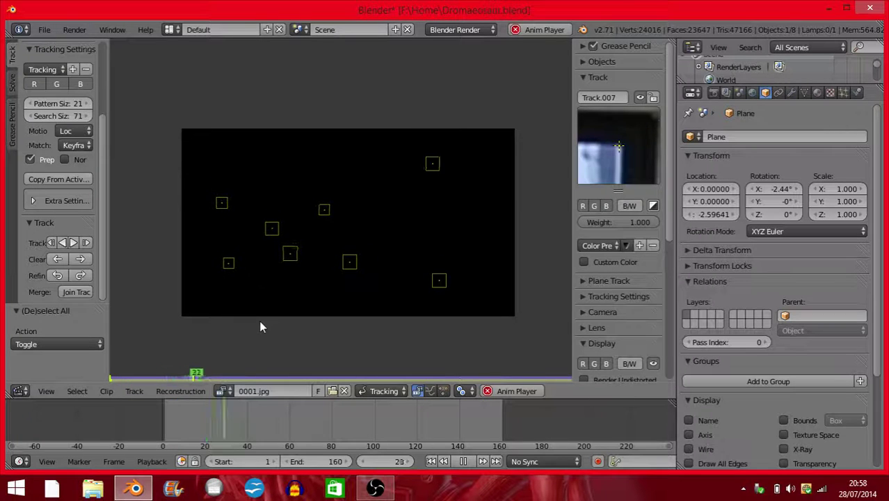
{"action": "key", "text": "Escape"}
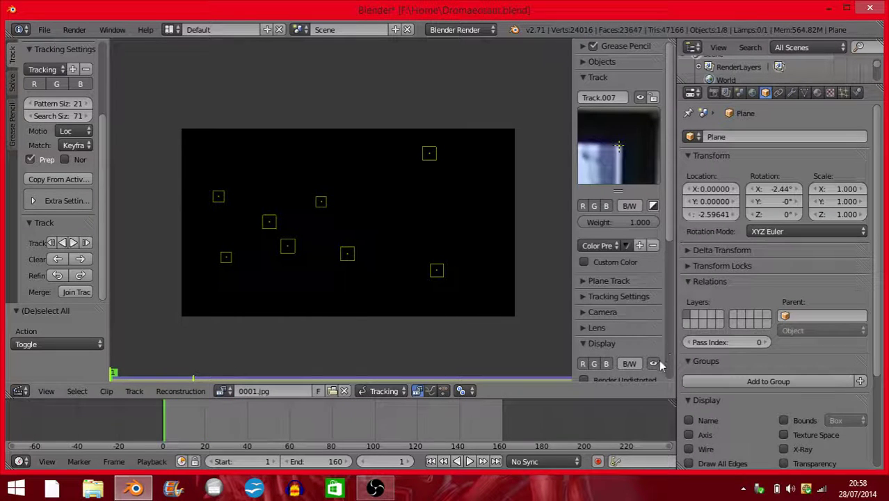
{"action": "left_click", "coordinate": [654, 363]}
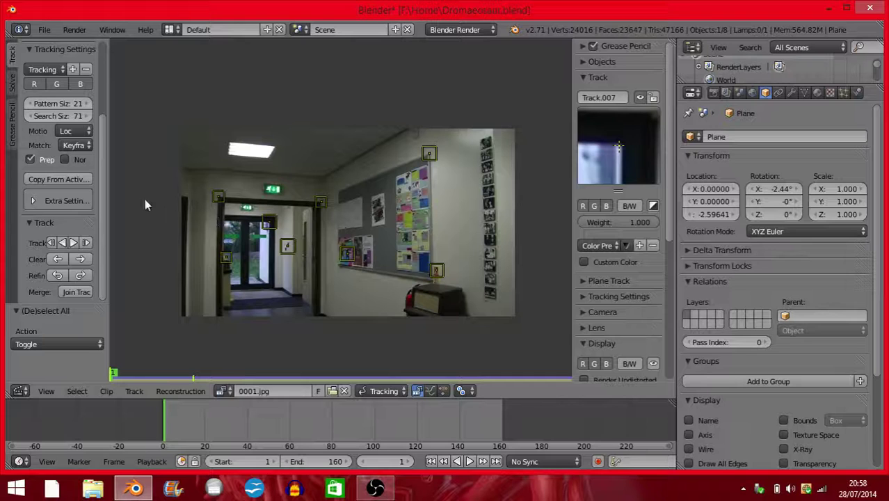
- Set the camera solver's second keyframe to frame 160
{"action": "scroll", "coordinate": [201, 201], "scroll_direction": "down", "scroll_amount": 2}
{"action": "scroll", "coordinate": [205, 203], "scroll_direction": "up", "scroll_amount": 2}
{"action": "scroll", "coordinate": [53, 161], "scroll_direction": "up", "scroll_amount": 4}
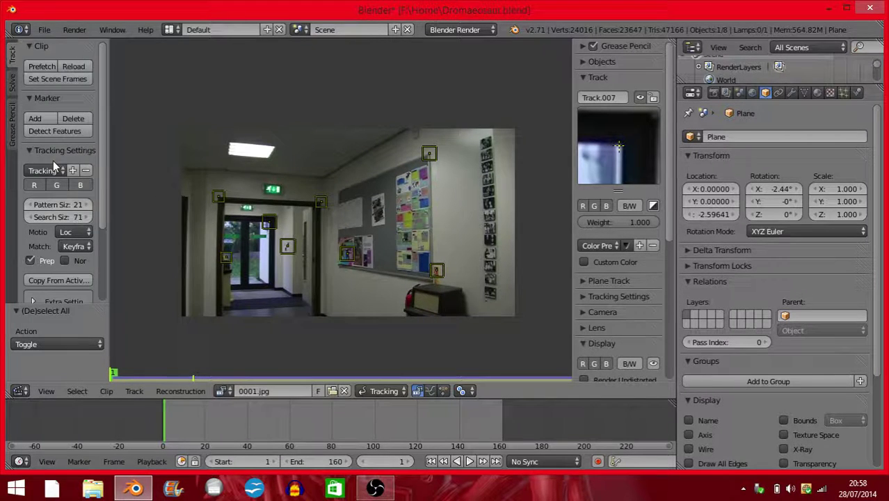
{"action": "left_click", "coordinate": [11, 91]}
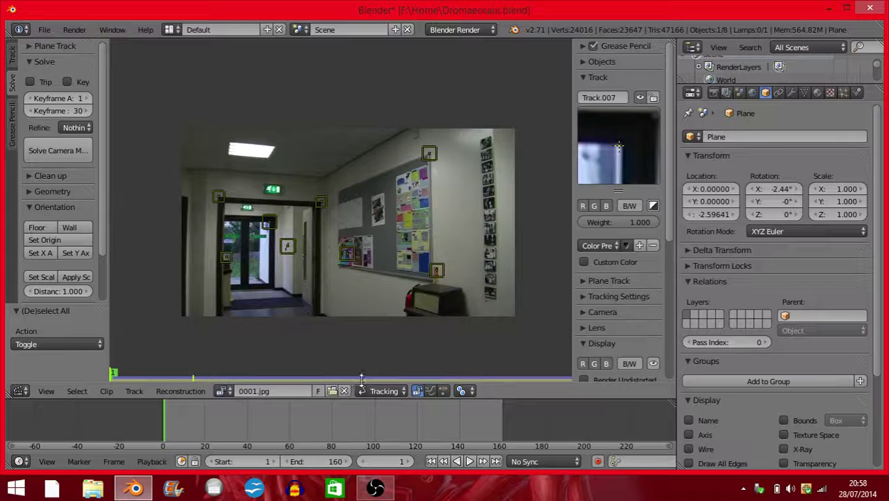
{"action": "double_click", "coordinate": [57, 111]}
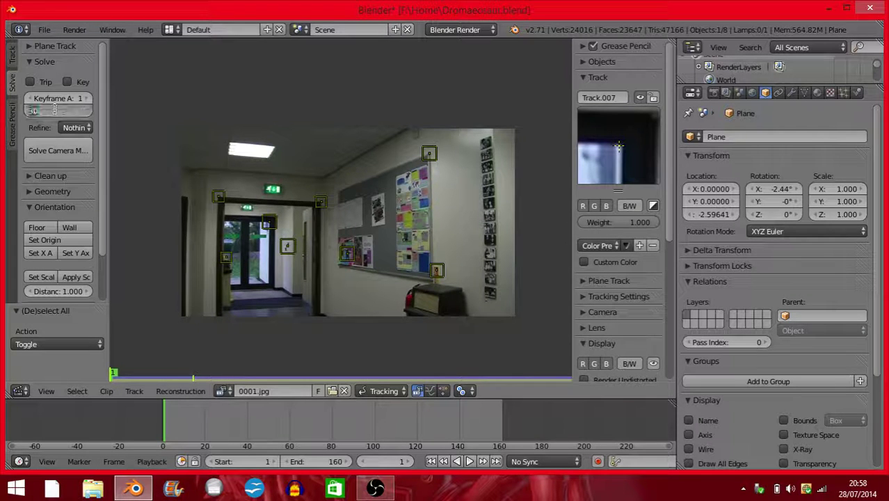
{"action": "type", "text": "160"}
{"action": "key", "text": "Return"}
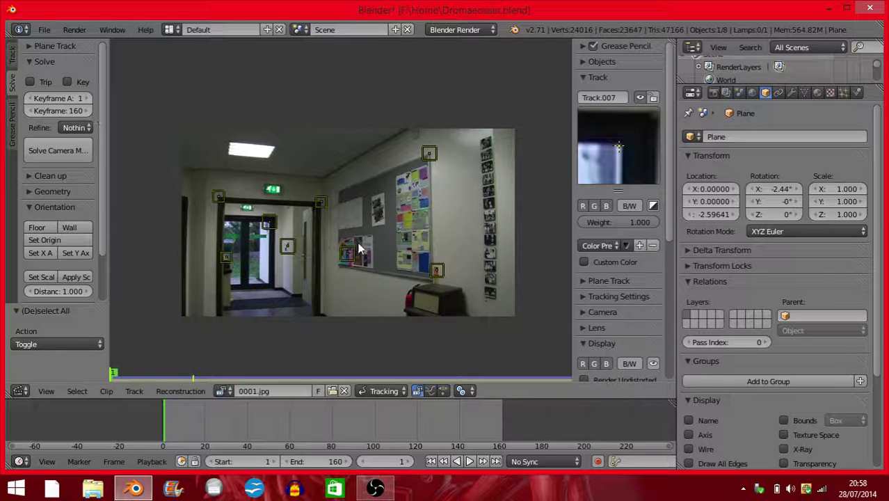
- Scrub the clip to frame 160 and solve the camera motion from the eight tracks
{"action": "left_click_drag", "start_coordinate": [279, 428], "coordinate": [504, 429]}
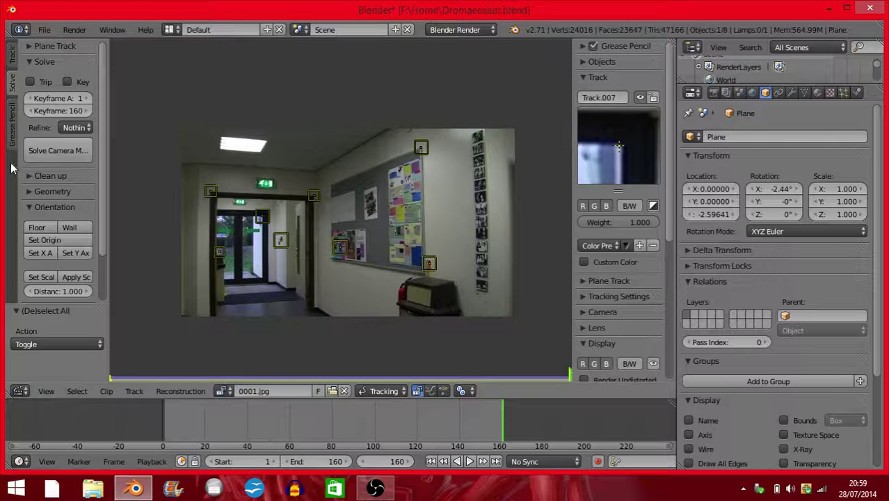
{"action": "scroll", "coordinate": [35, 204], "scroll_direction": "down", "scroll_amount": 3}
{"action": "scroll", "coordinate": [64, 215], "scroll_direction": "up", "scroll_amount": 3}
{"action": "left_click", "coordinate": [41, 157]}
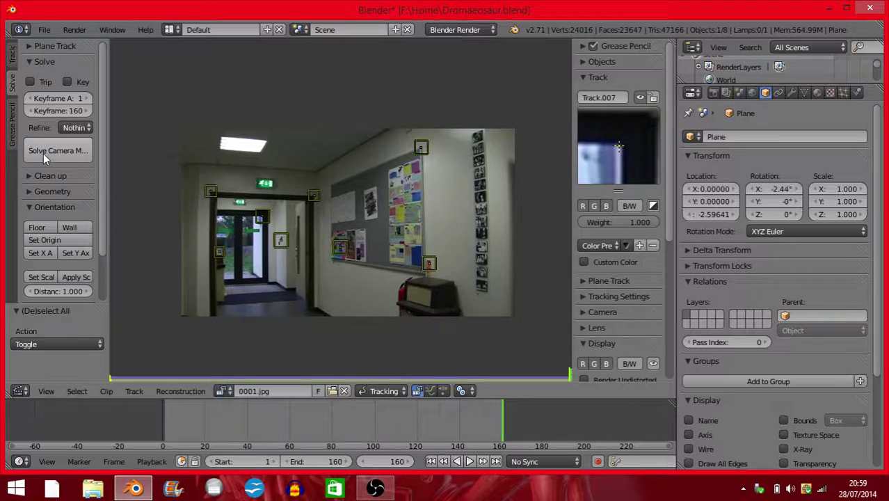
{"action": "left_click", "coordinate": [44, 155]}
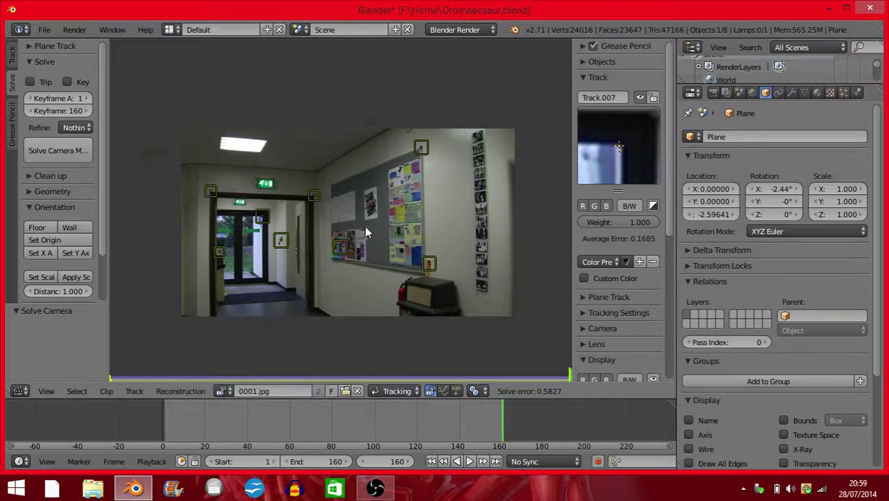
{"action": "scroll", "coordinate": [364, 225], "scroll_direction": "up", "scroll_amount": 5}
{"action": "scroll", "coordinate": [415, 225], "scroll_direction": "up", "scroll_amount": 1}
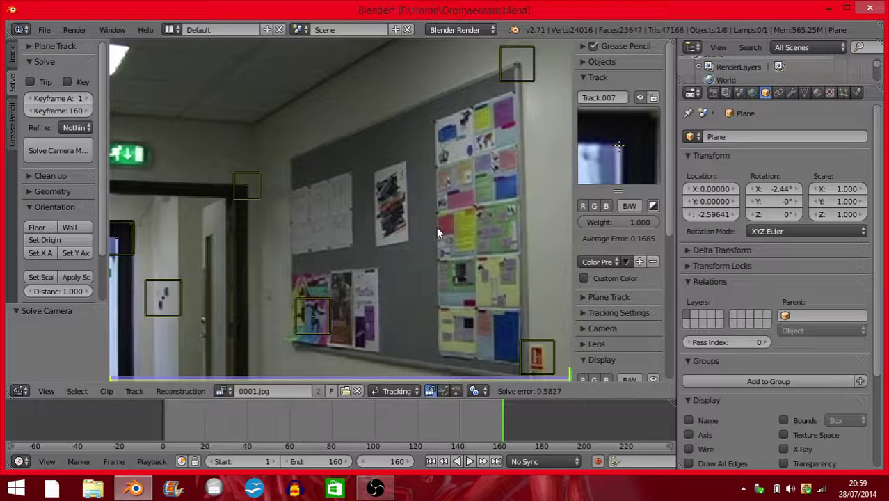
{"action": "left_click", "coordinate": [445, 223], "text": "ctrl"}
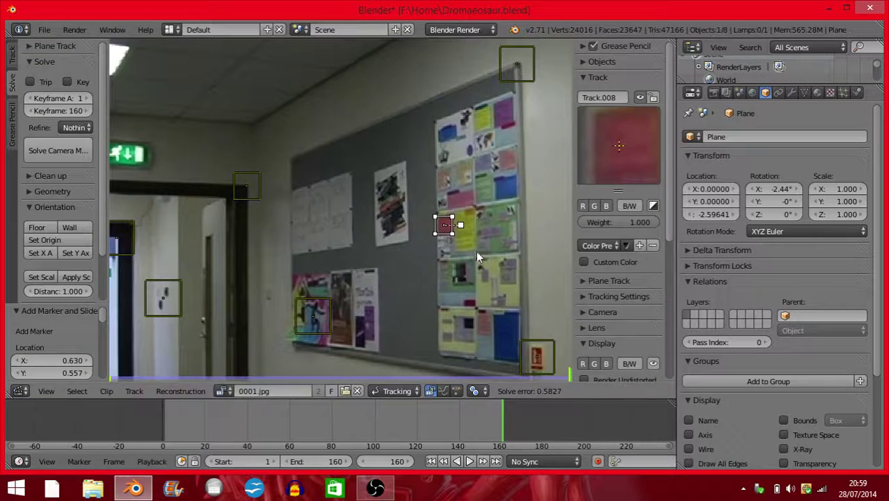
{"action": "key", "text": "s"}
{"action": "left_click", "coordinate": [494, 268]}
{"action": "key", "text": "g"}
{"action": "left_click", "coordinate": [495, 268]}
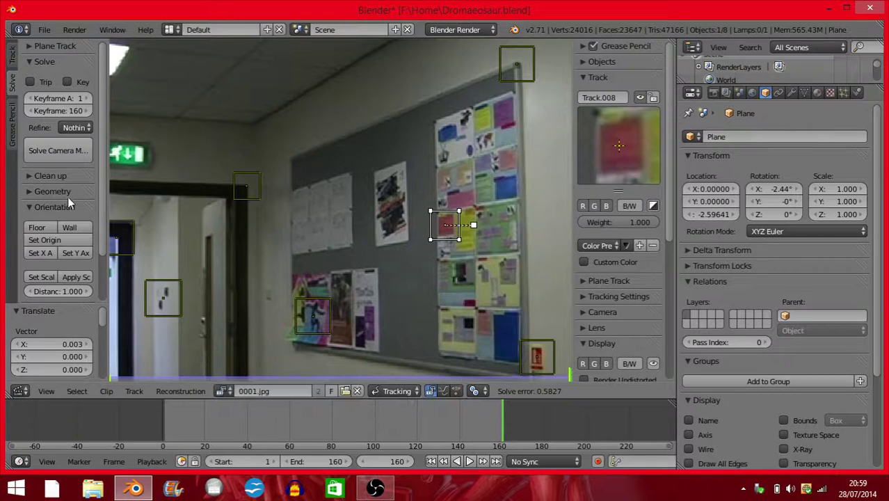
{"action": "left_click", "coordinate": [12, 58]}
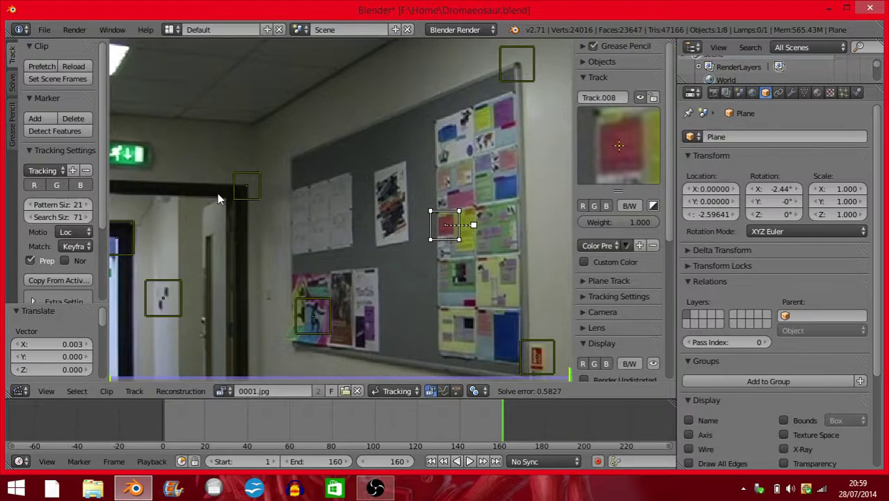
{"action": "key", "text": "s"}
{"action": "key", "text": "Escape"}
{"action": "key", "text": "x"}
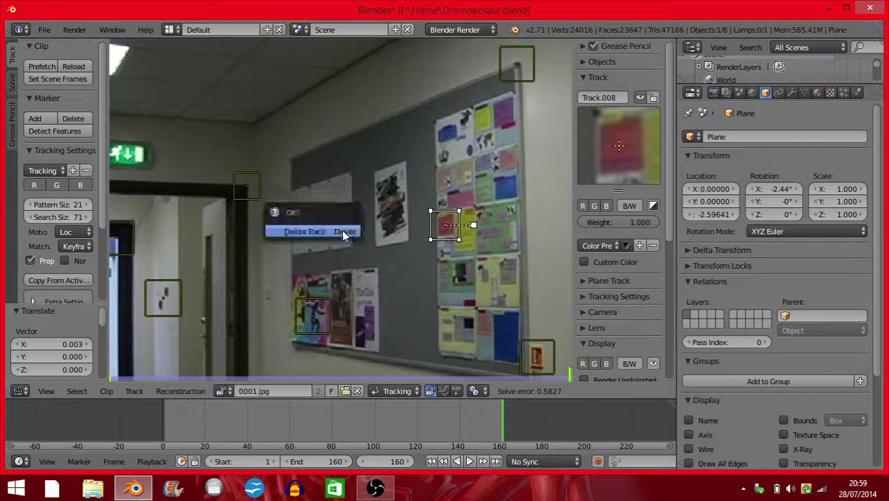
{"action": "left_click", "coordinate": [343, 235]}
- At frame 1, add a marker on the red sheet of the noticeboard and scale it up about 1.95 times
{"action": "left_click", "coordinate": [112, 379]}
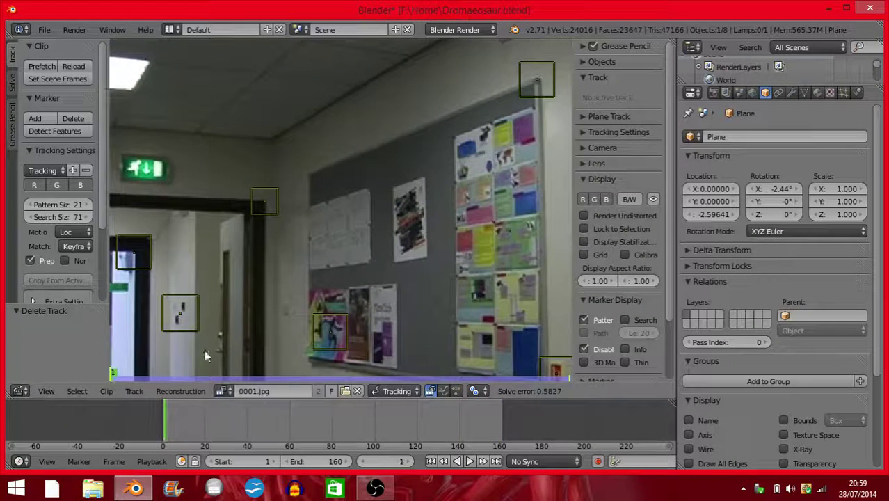
{"action": "left_click", "coordinate": [462, 246]}
{"action": "left_click", "coordinate": [465, 240], "text": "ctrl"}
{"action": "key", "text": "s"}
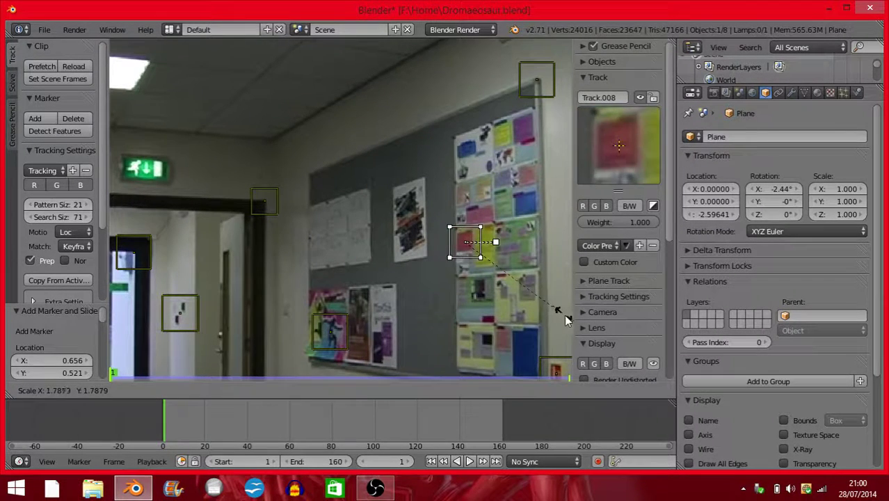
{"action": "left_click", "coordinate": [550, 300]}
- Track the red sheet marker forward through frame 160 and deselect all tracks
{"action": "scroll", "coordinate": [63, 208], "scroll_direction": "down", "scroll_amount": 4}
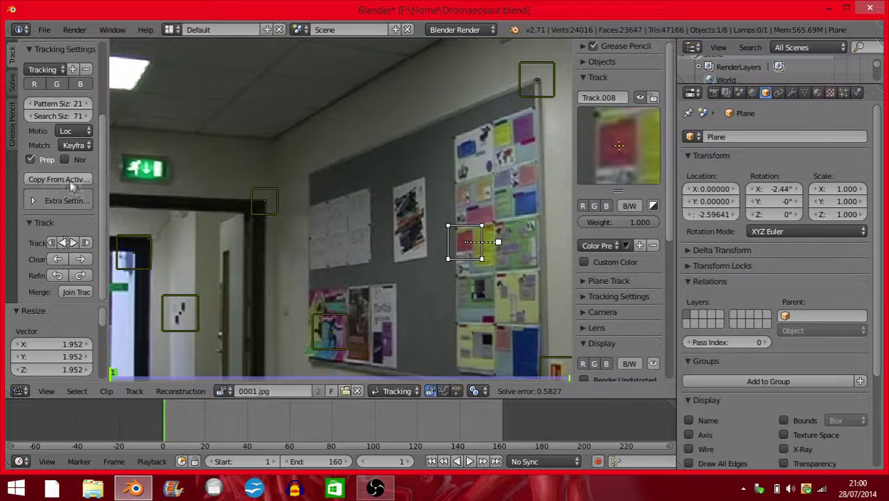
{"action": "left_click", "coordinate": [73, 243]}
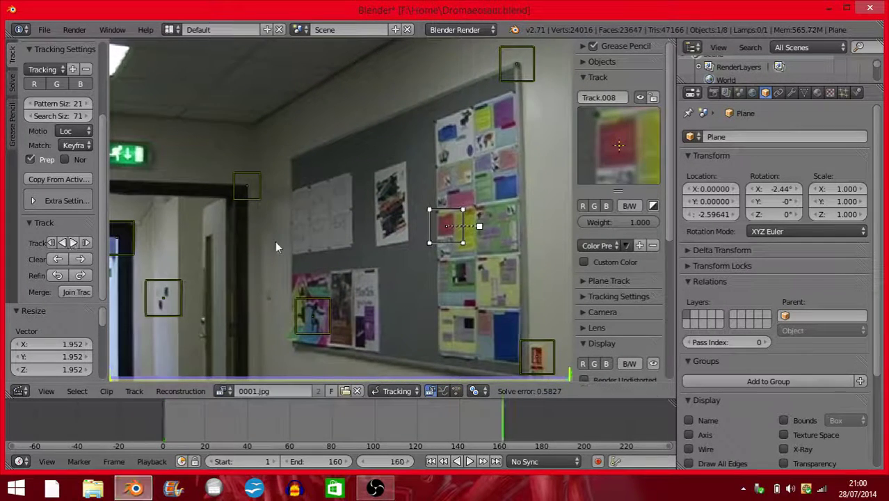
{"action": "key", "text": "a"}
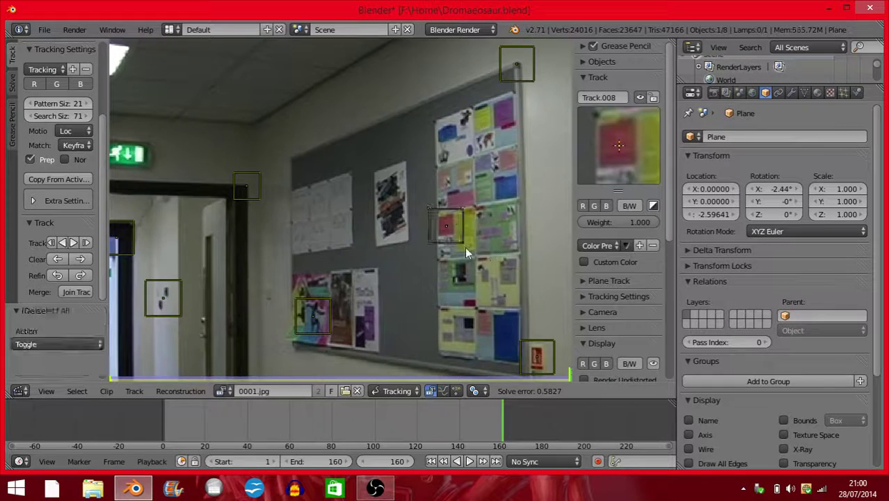
{"action": "scroll", "coordinate": [445, 237], "scroll_direction": "down", "scroll_amount": 6}
{"action": "scroll", "coordinate": [399, 217], "scroll_direction": "up", "scroll_amount": 3}
{"action": "right_click", "coordinate": [395, 219]}
{"action": "scroll", "coordinate": [402, 213], "scroll_direction": "up", "scroll_amount": 3}
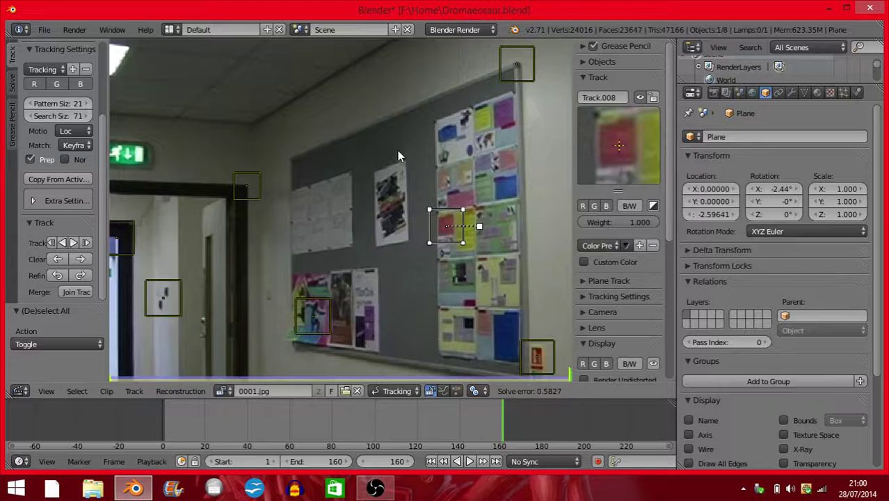
{"action": "left_click", "coordinate": [397, 141], "text": "ctrl"}
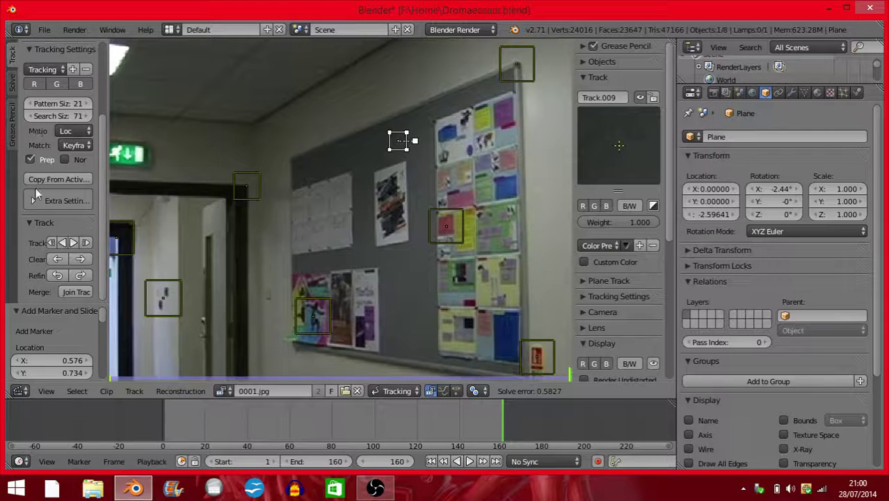
{"action": "left_click", "coordinate": [63, 243]}
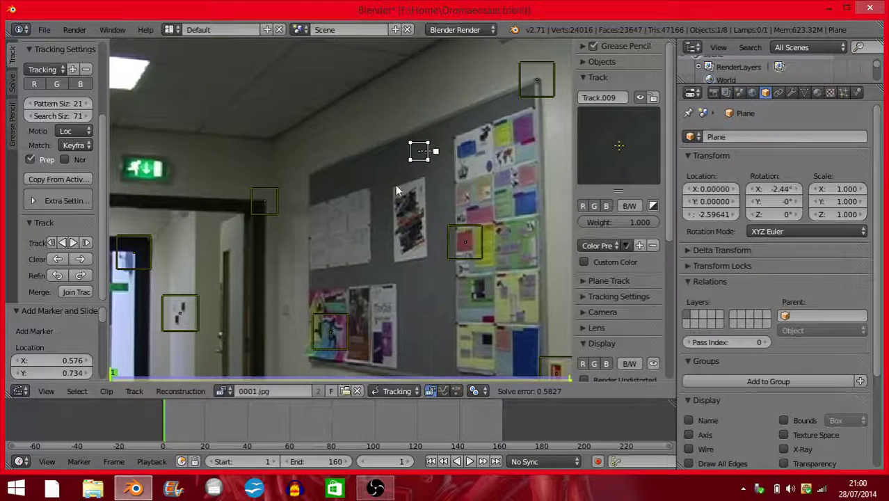
{"action": "left_click_drag", "start_coordinate": [115, 374], "coordinate": [413, 379]}
{"action": "key", "text": "x"}
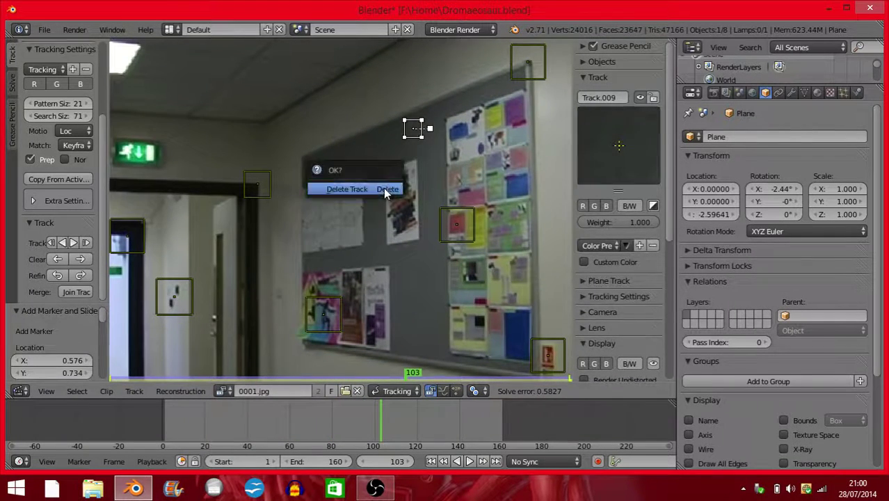
{"action": "left_click", "coordinate": [383, 187]}
- Check the marker on the noticeboard's upper corner at frame 68, and return to frame 1
{"action": "left_click", "coordinate": [110, 376]}
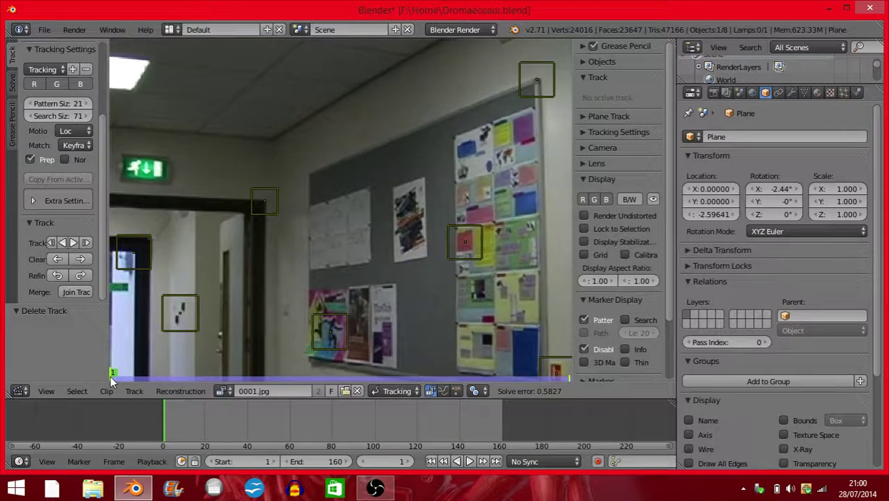
{"action": "scroll", "coordinate": [252, 246], "scroll_direction": "down", "scroll_amount": 3}
{"action": "scroll", "coordinate": [265, 241], "scroll_direction": "up", "scroll_amount": 2}
{"action": "scroll", "coordinate": [271, 240], "scroll_direction": "down", "scroll_amount": 1}
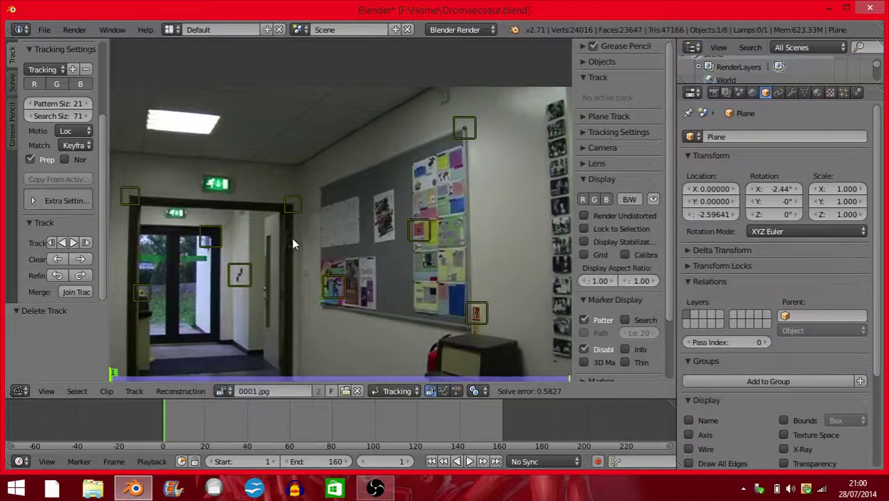
{"action": "scroll", "coordinate": [291, 237], "scroll_direction": "down", "scroll_amount": 1}
{"action": "middle_click_drag", "start_coordinate": [285, 233], "coordinate": [276, 225]}
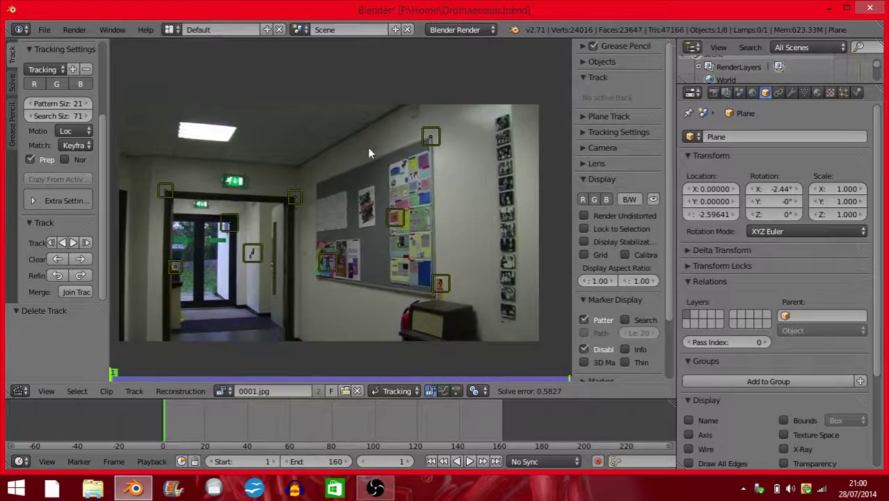
{"action": "left_click", "coordinate": [432, 138]}
{"action": "left_click_drag", "start_coordinate": [257, 382], "coordinate": [306, 381]}
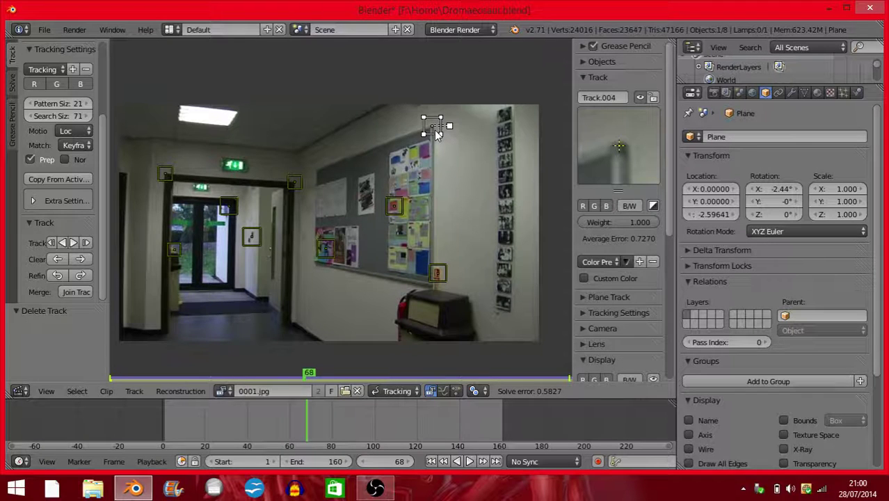
{"action": "key", "text": "g"}
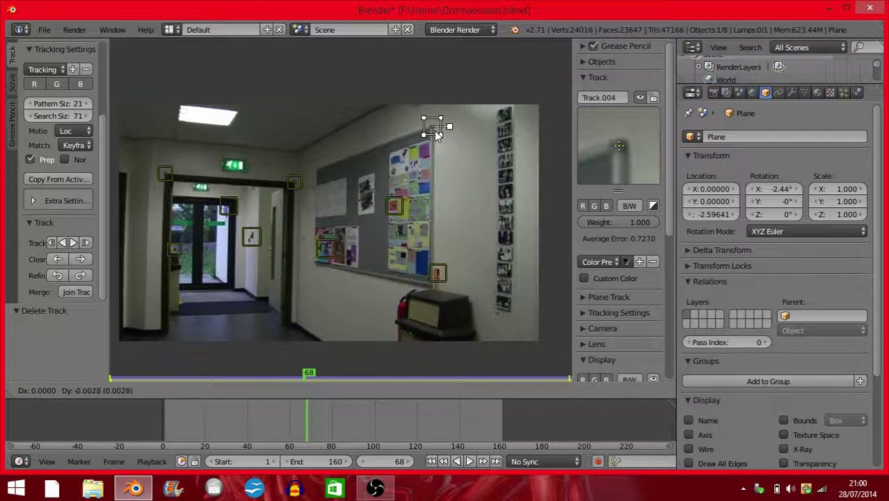
{"action": "left_click", "coordinate": [433, 130]}
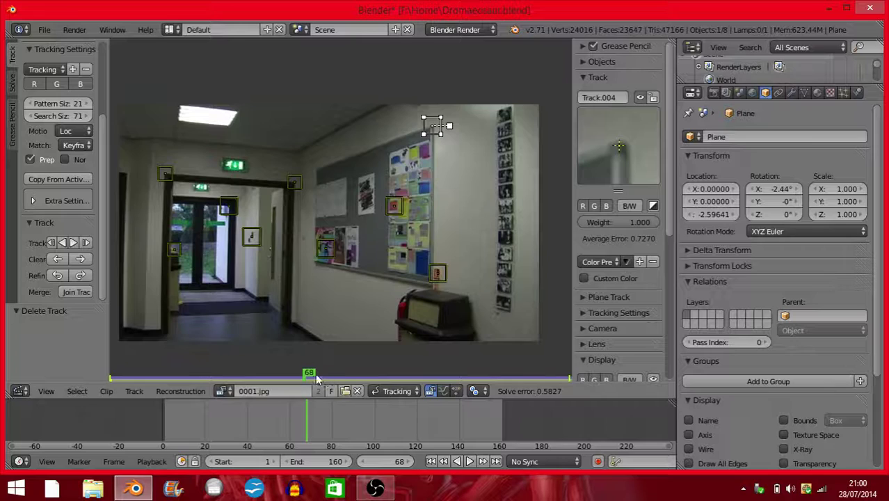
{"action": "left_click_drag", "start_coordinate": [307, 376], "coordinate": [113, 375]}
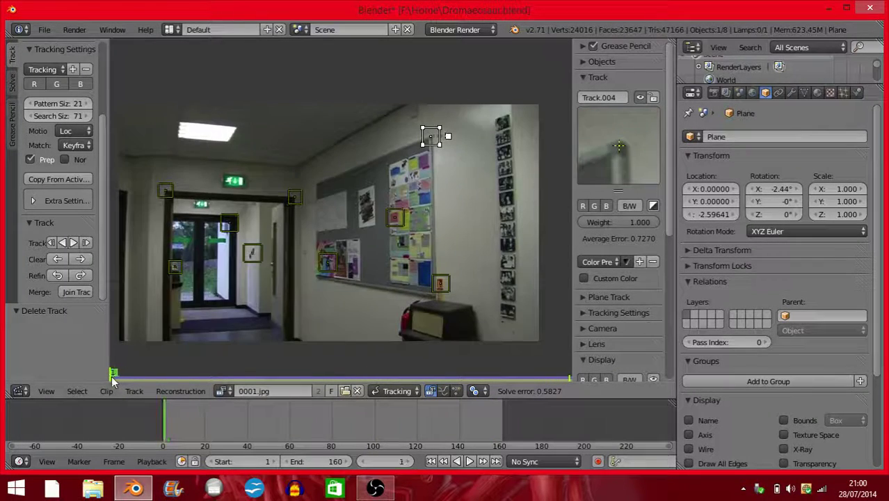
- Select all tracks, solve the camera motion again with the added marker, and deselect the tracks
{"action": "left_click", "coordinate": [13, 82]}
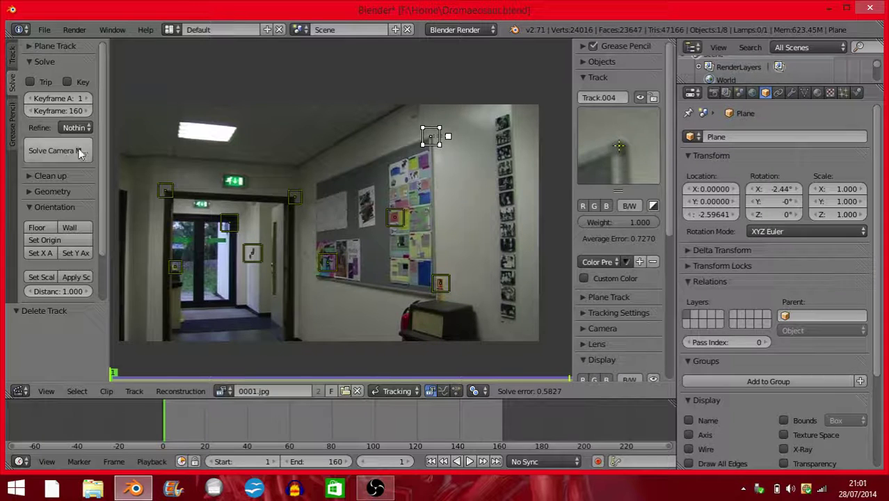
{"action": "key", "text": "a"}
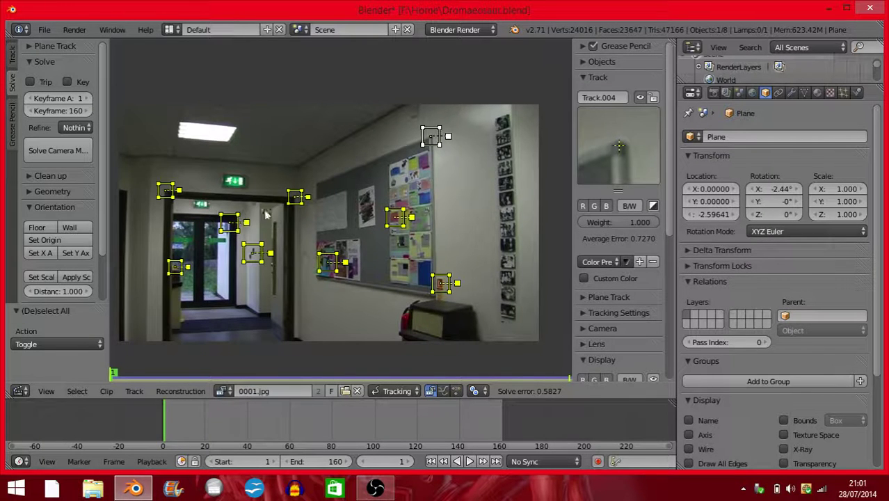
{"action": "left_click", "coordinate": [61, 151]}
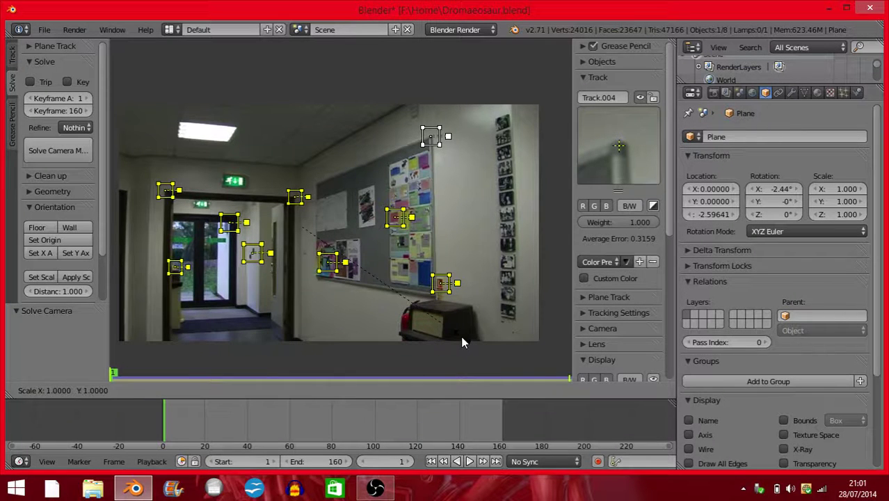
{"action": "key", "text": "a"}
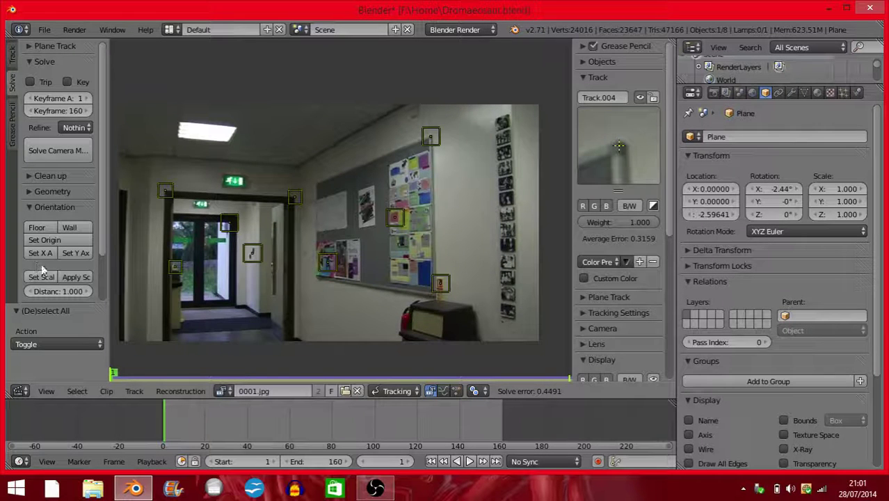
- Set up the tracking scene from the solved camera and switch the clip editor area to the 3D View
{"action": "scroll", "coordinate": [57, 217], "scroll_direction": "down", "scroll_amount": 2}
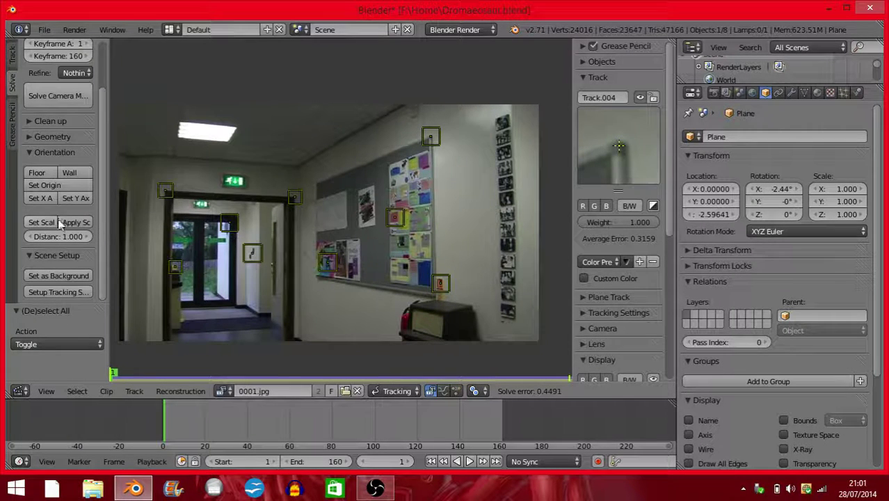
{"action": "left_click", "coordinate": [48, 291]}
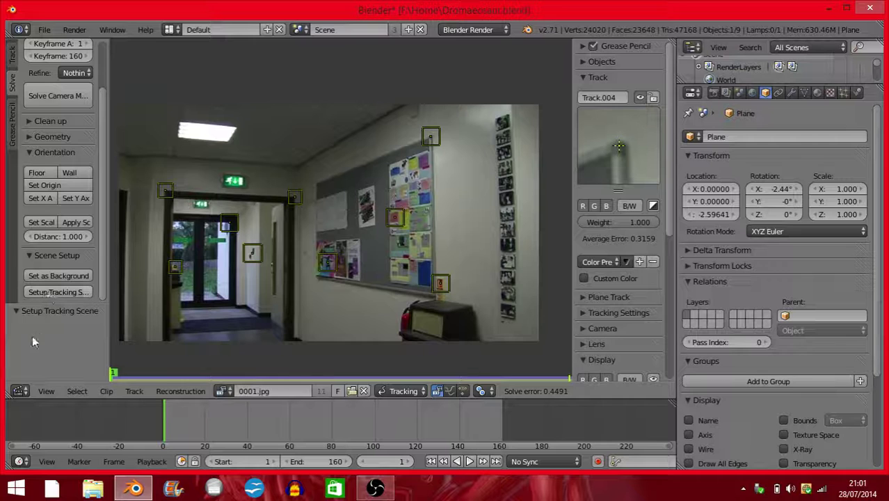
{"action": "left_click", "coordinate": [18, 391]}
{"action": "left_click", "coordinate": [31, 373]}
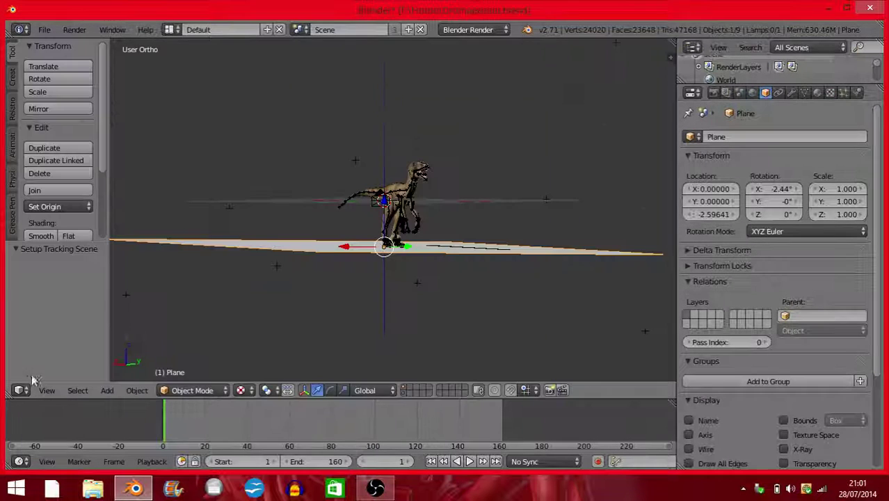
- Look through the scene camera in the 3D view, play the animation to check the camera motion, and return to frame 1
{"action": "left_click", "coordinate": [55, 391]}
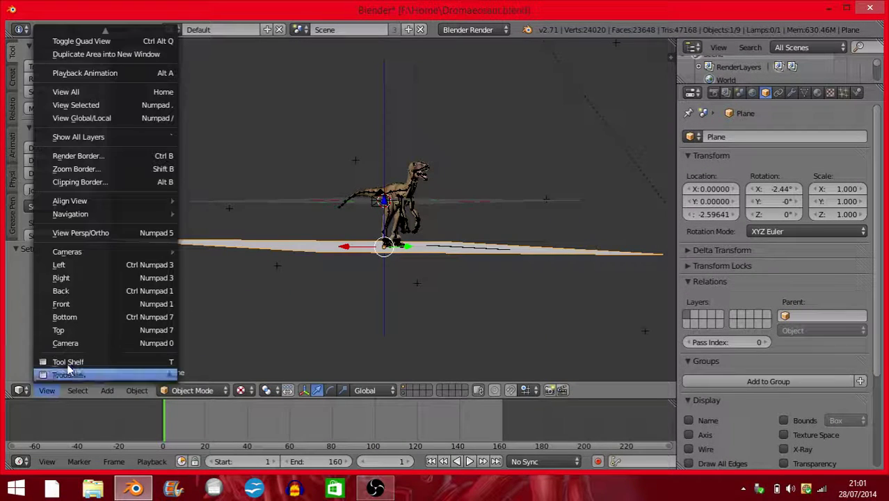
{"action": "left_click", "coordinate": [69, 339]}
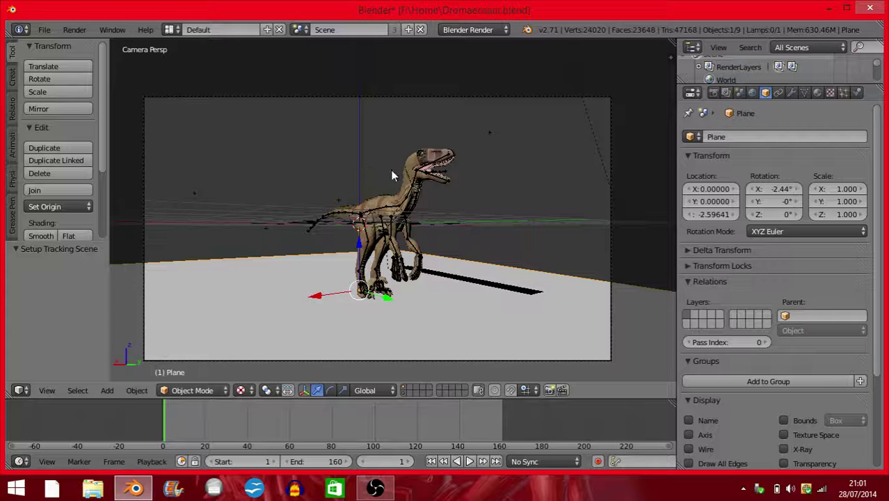
{"action": "key", "text": "alt+a"}
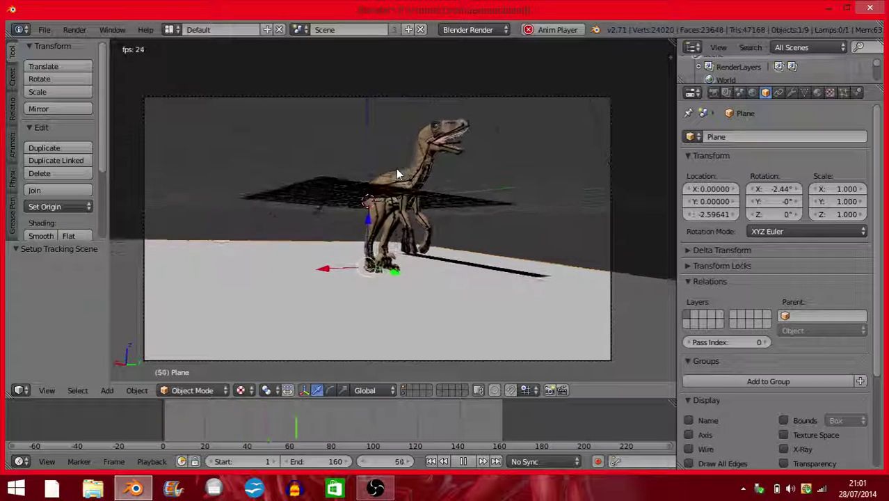
{"action": "key", "text": "Escape"}
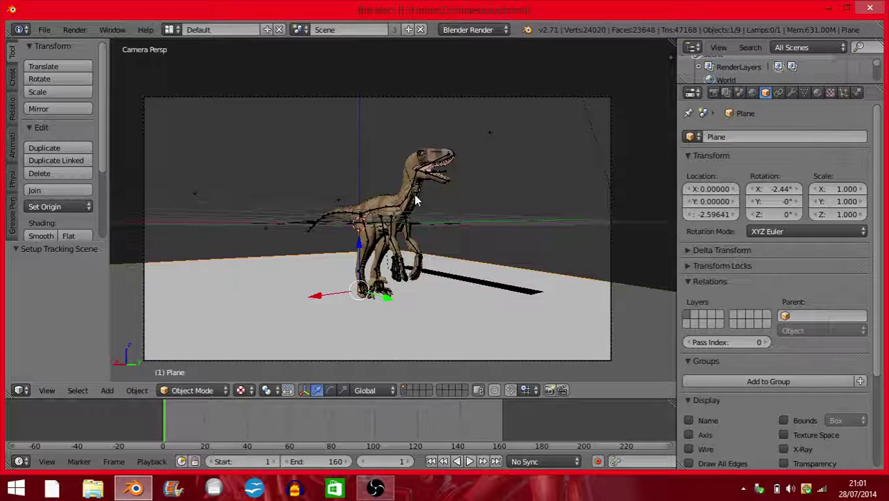
- Enable background images in the 3D view and set the existing entry's source to Movie Clip, using the camera clip
{"action": "key", "text": "n"}
{"action": "scroll", "coordinate": [607, 198], "scroll_direction": "down", "scroll_amount": 5}
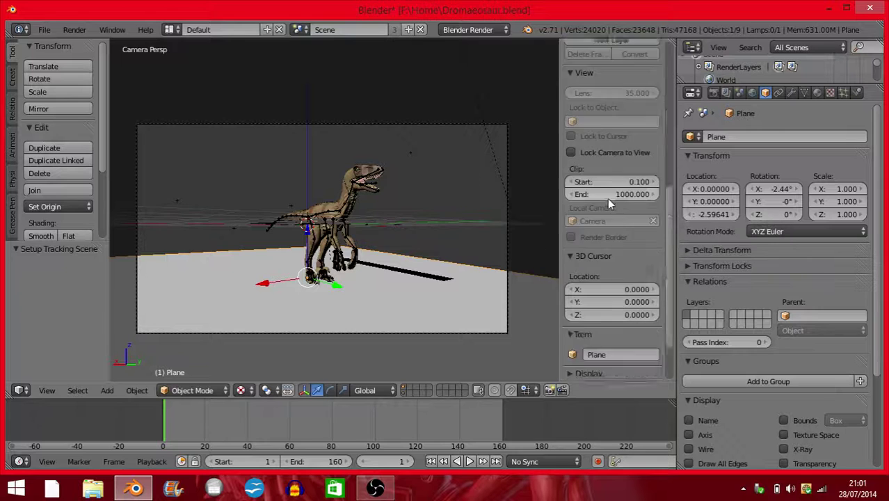
{"action": "left_click", "coordinate": [580, 358]}
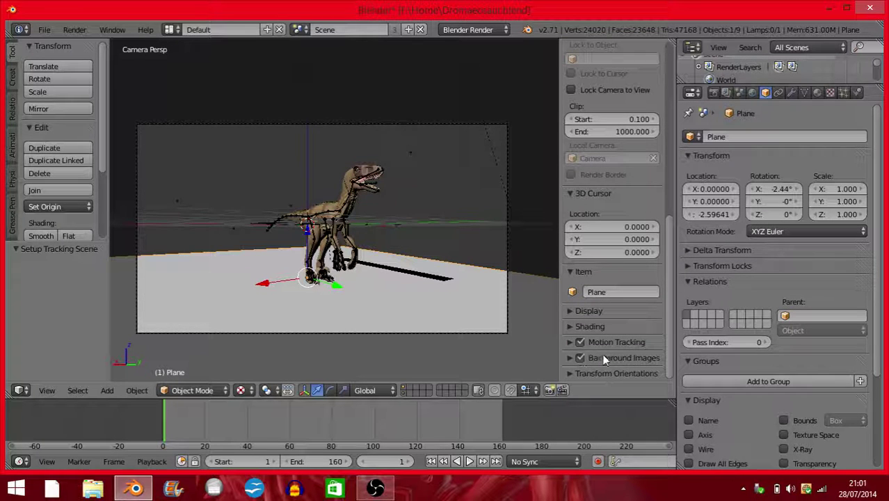
{"action": "left_click", "coordinate": [599, 358]}
{"action": "left_click", "coordinate": [602, 353]}
{"action": "left_click", "coordinate": [615, 333]}
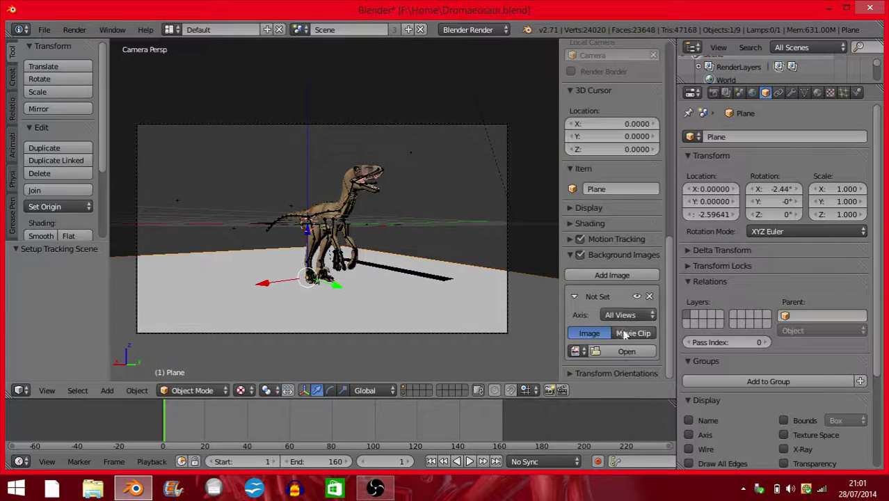
{"action": "scroll", "coordinate": [612, 333], "scroll_direction": "down", "scroll_amount": 3}
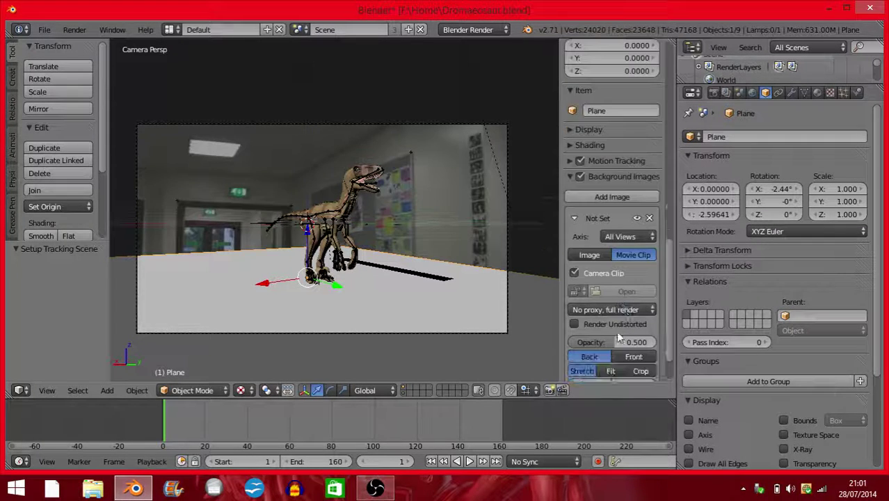
- Raise the background clip's opacity and play the animation in camera view to check the dinosaur against the footage
{"action": "left_click", "coordinate": [574, 178]}
{"action": "left_click", "coordinate": [595, 178]}
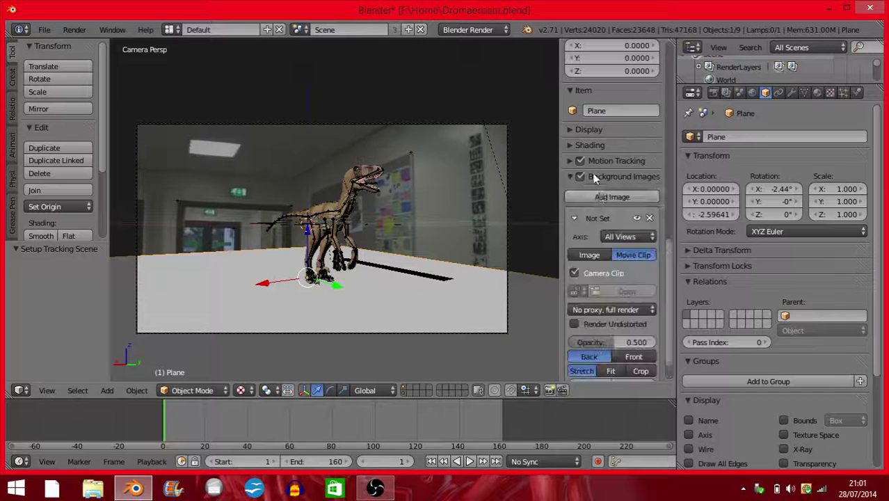
{"action": "left_click_drag", "start_coordinate": [619, 342], "coordinate": [655, 342]}
{"action": "key", "text": "n"}
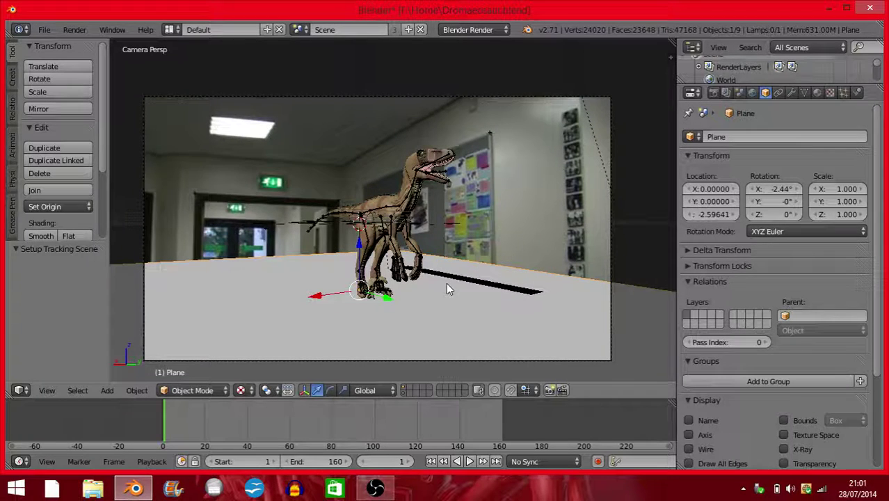
{"action": "key", "text": "alt+a"}
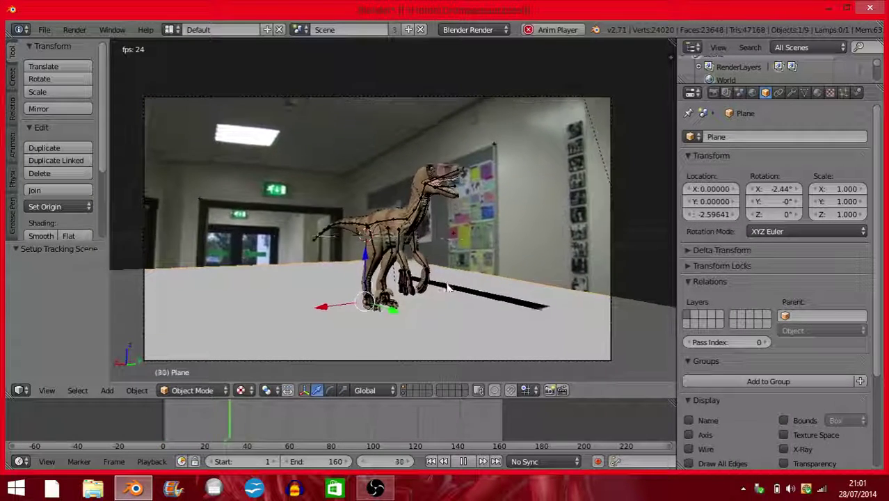